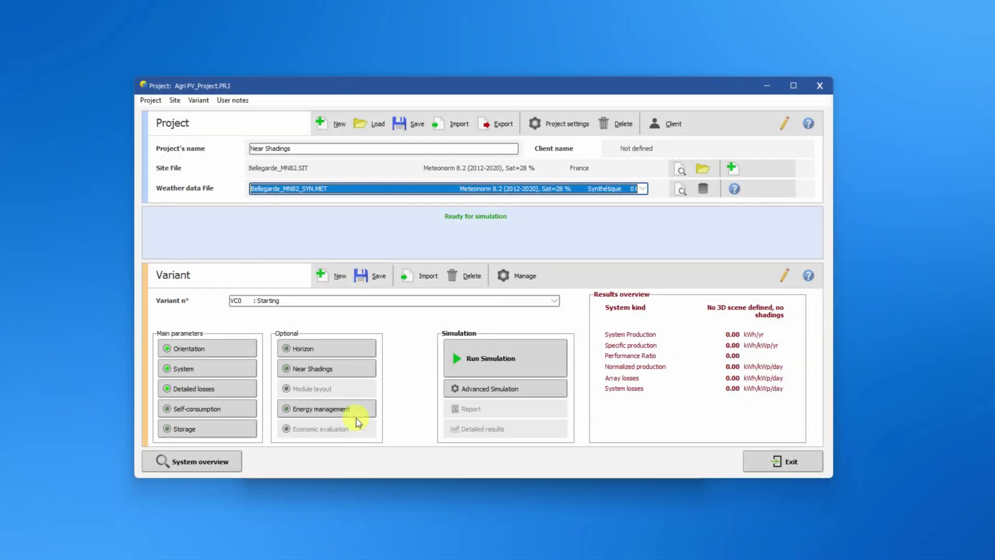
# Step: From Near Shadings, open the Construction / Perspective window showing an empty shading scene
pyautogui.click(348, 368)
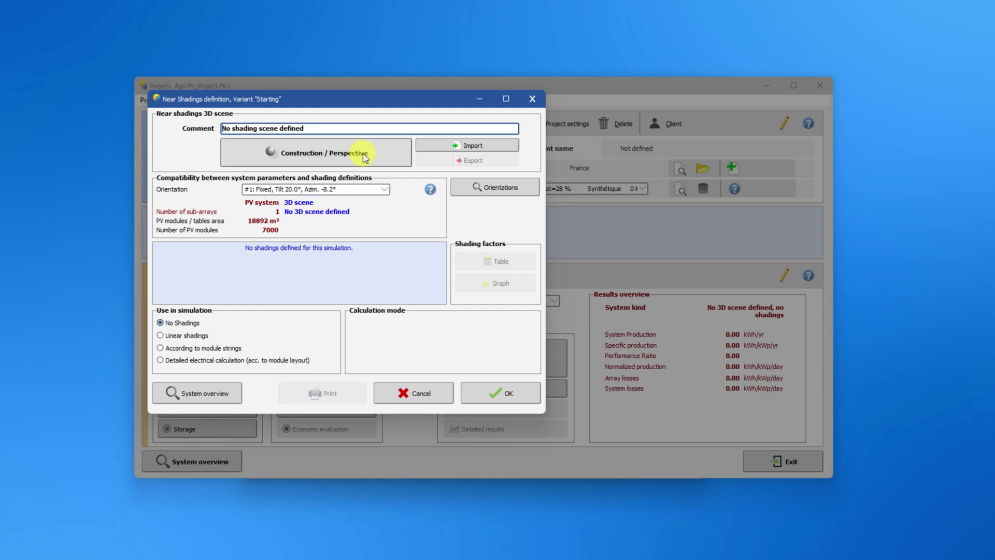
pyautogui.click(382, 154)
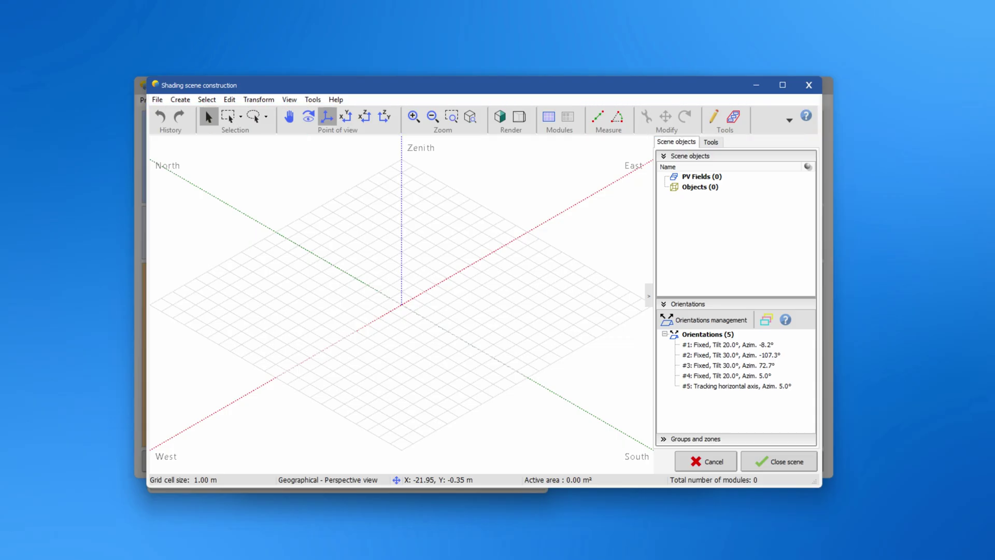
# Step: Check the scene Tools tab, return to Scene objects, and bring up the File > Import choices
pyautogui.click(712, 142)
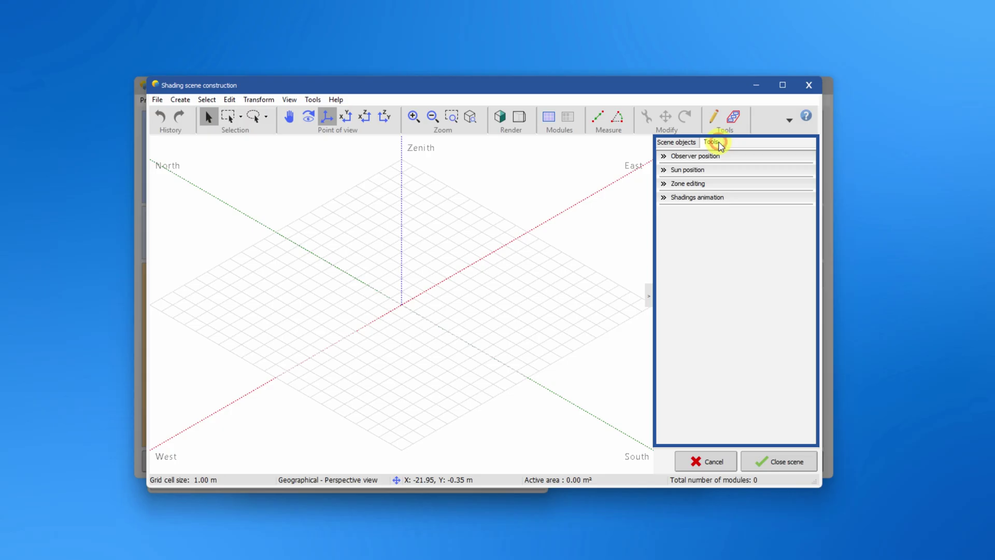
pyautogui.click(661, 142)
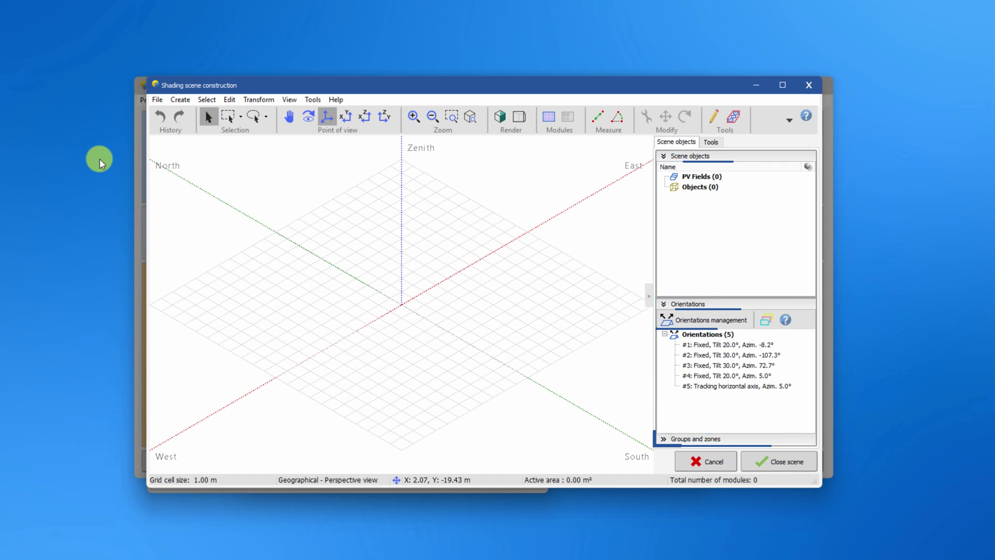
pyautogui.click(156, 101)
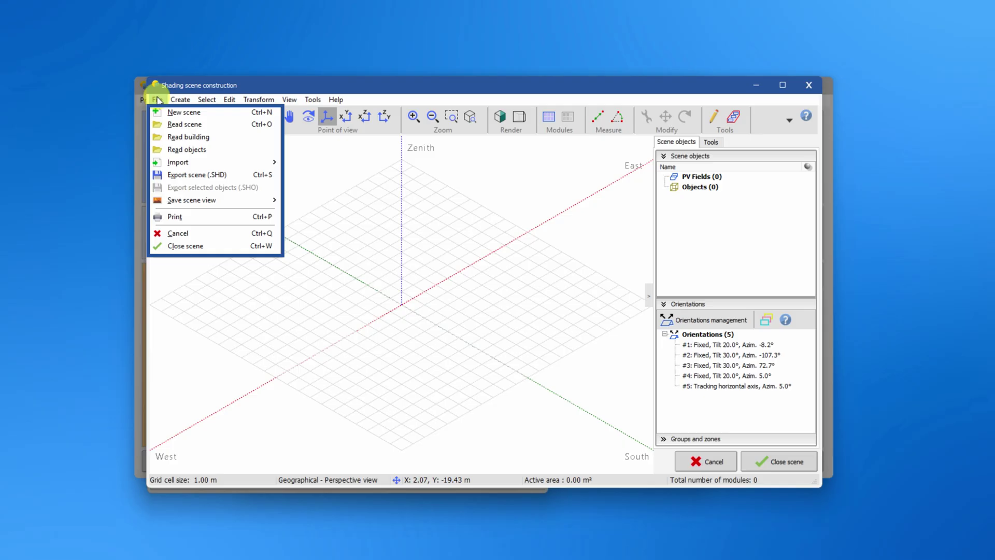
pyautogui.moveTo(179, 162)
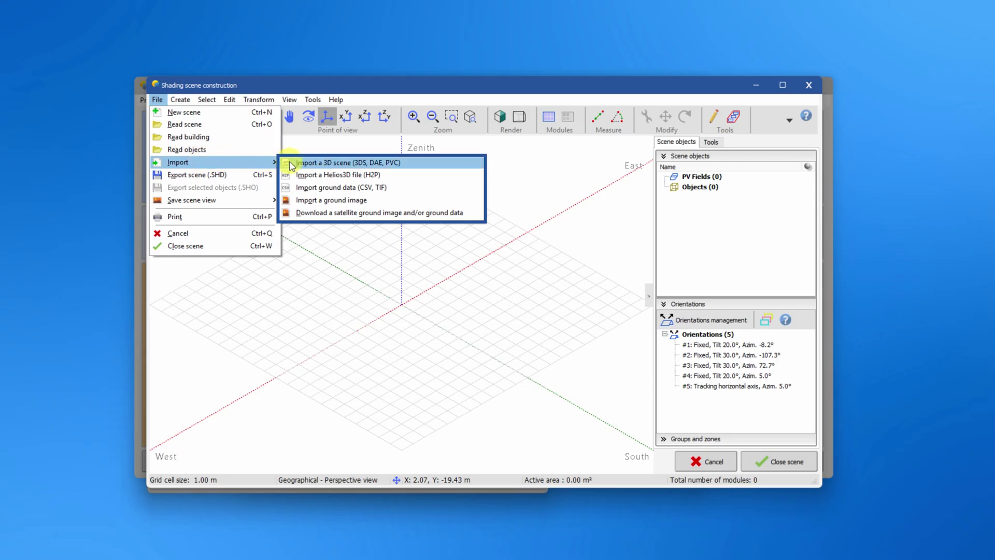
# Step: Import a satellite ground image of the fields near Sainte-Anne and the A54, including topography data
pyautogui.click(373, 213)
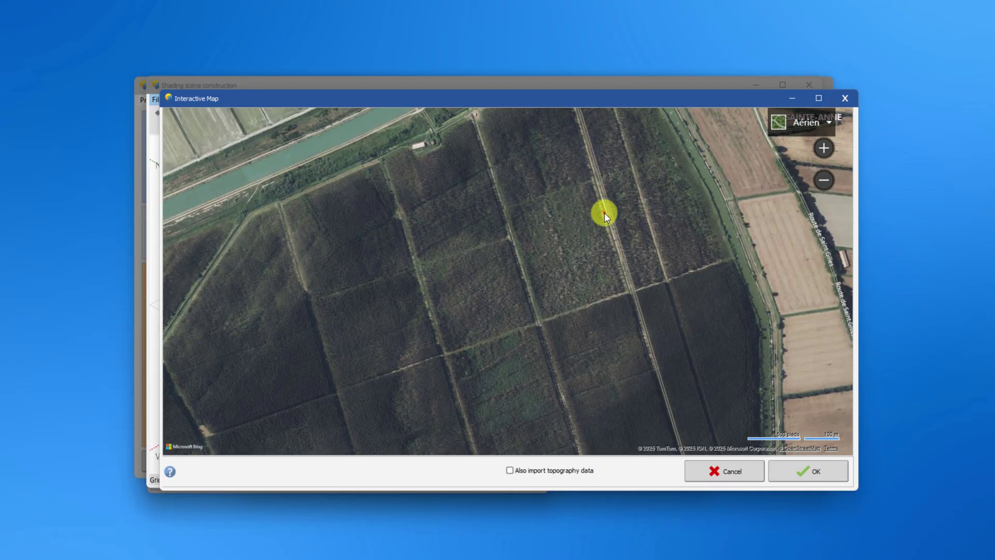
pyautogui.moveTo(604, 212); pyautogui.dragTo(297, 215)
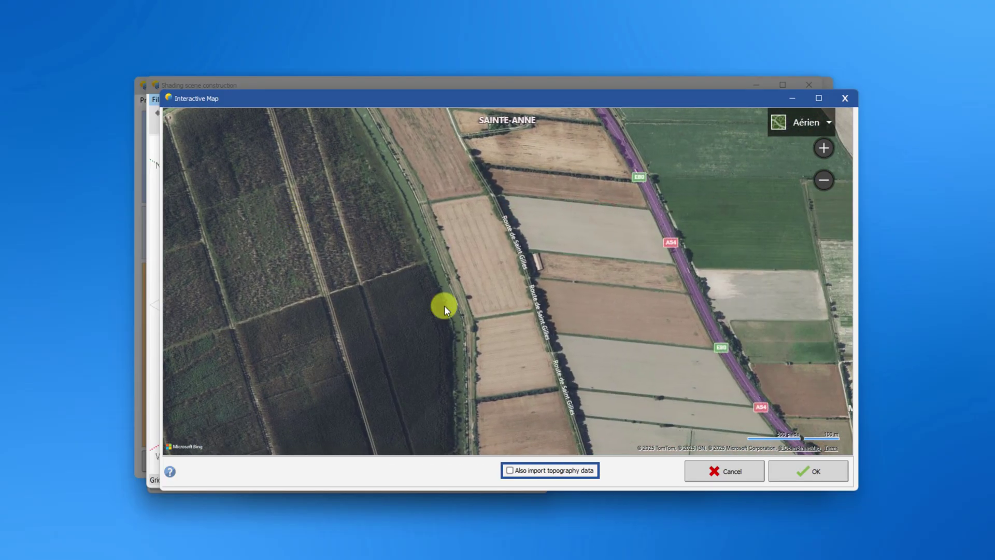
pyautogui.click(509, 470)
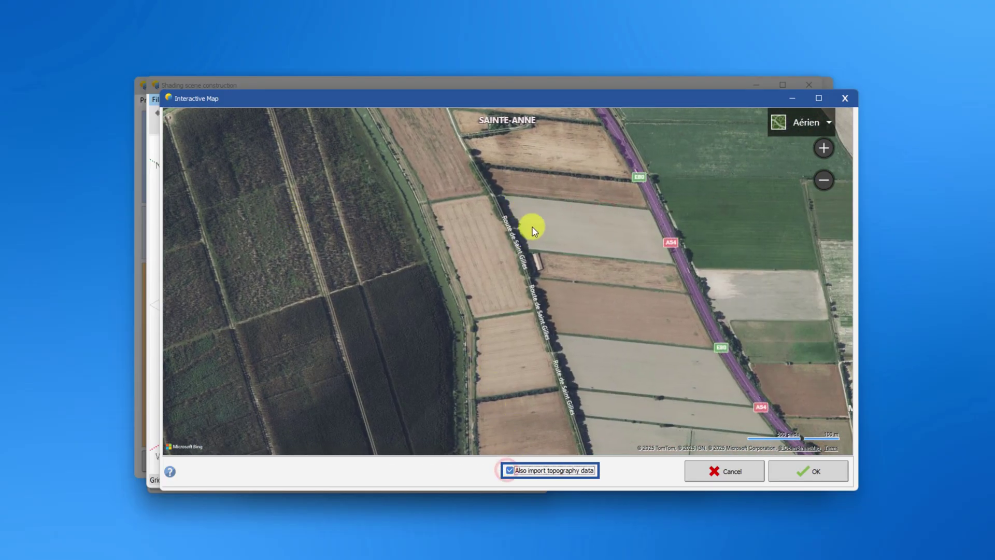
pyautogui.doubleClick(625, 346)
pyautogui.moveTo(625, 306); pyautogui.dragTo(608, 294)
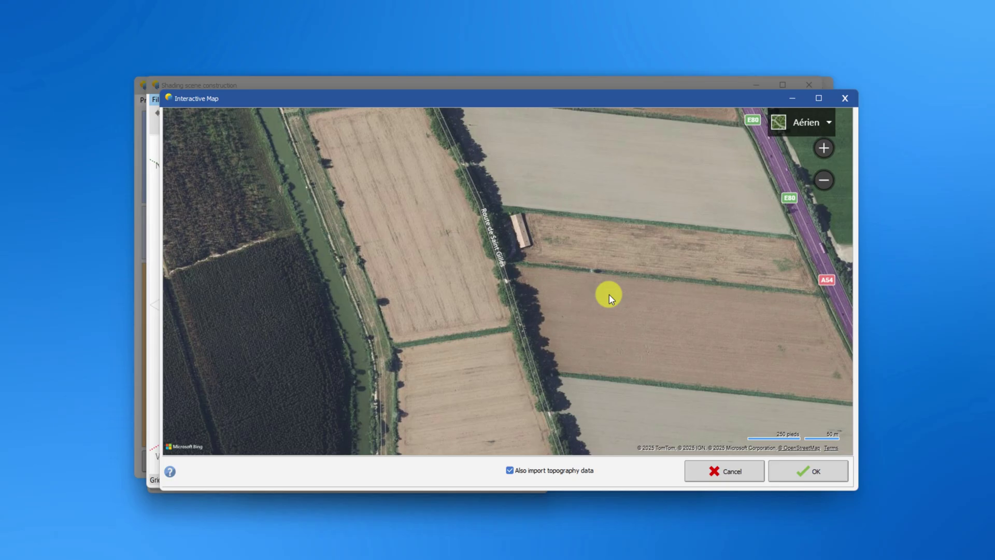
pyautogui.click(817, 470)
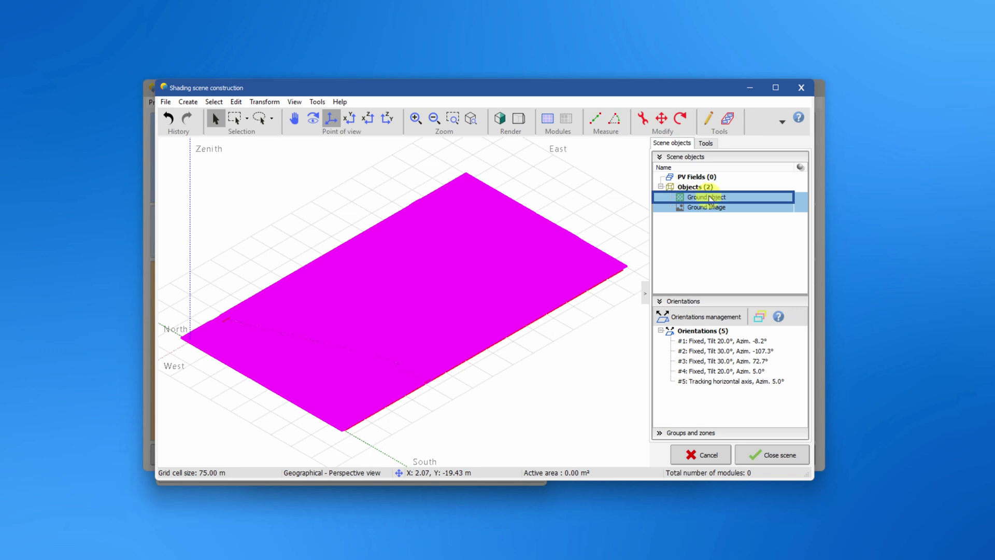
# Step: Simplify the ground object mesh four times, from 79500 down to 35334 polygons
pyautogui.click(708, 198)
pyautogui.doubleClick(709, 197)
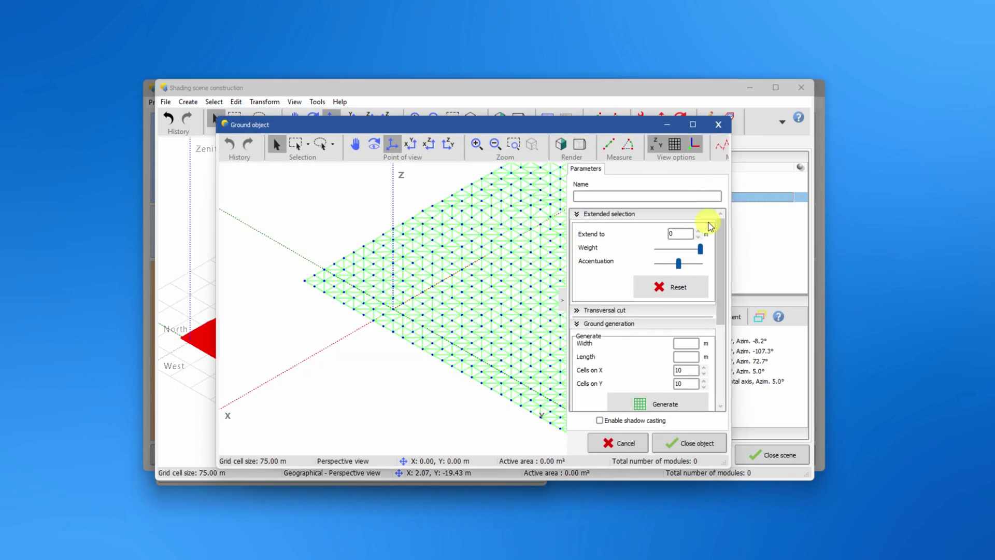
pyautogui.scroll(-5, 716, 301)
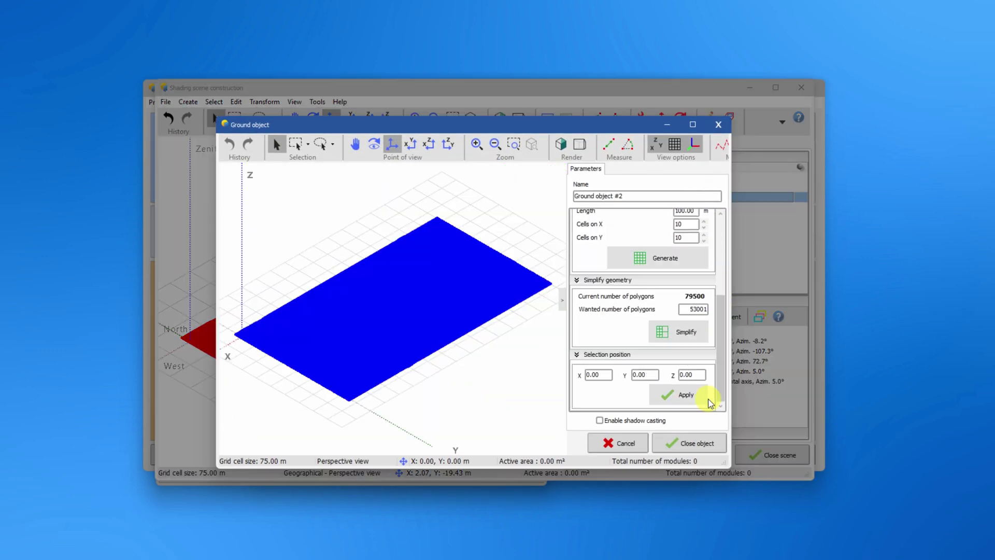
pyautogui.click(680, 336)
pyautogui.click(679, 336)
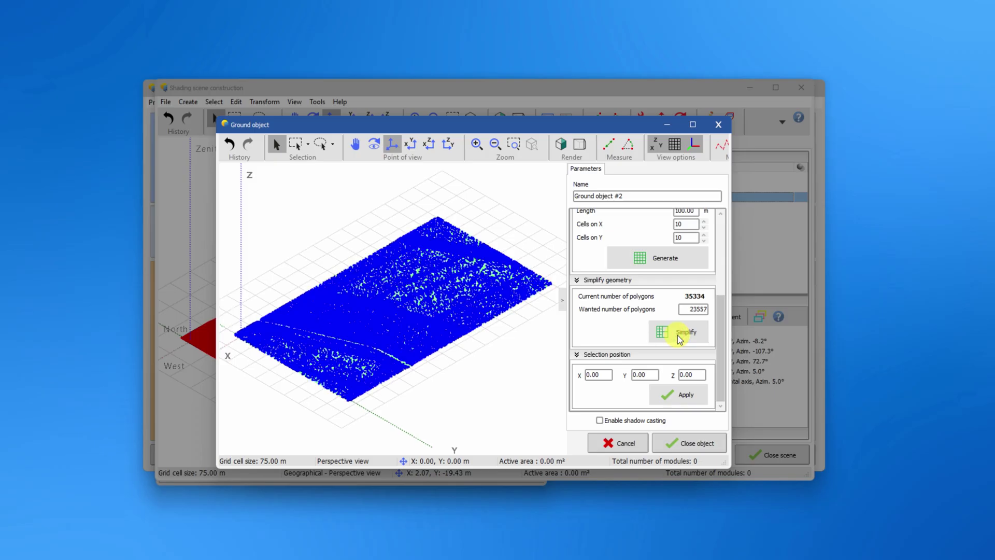
pyautogui.click(680, 337)
pyautogui.click(679, 338)
pyautogui.click(689, 443)
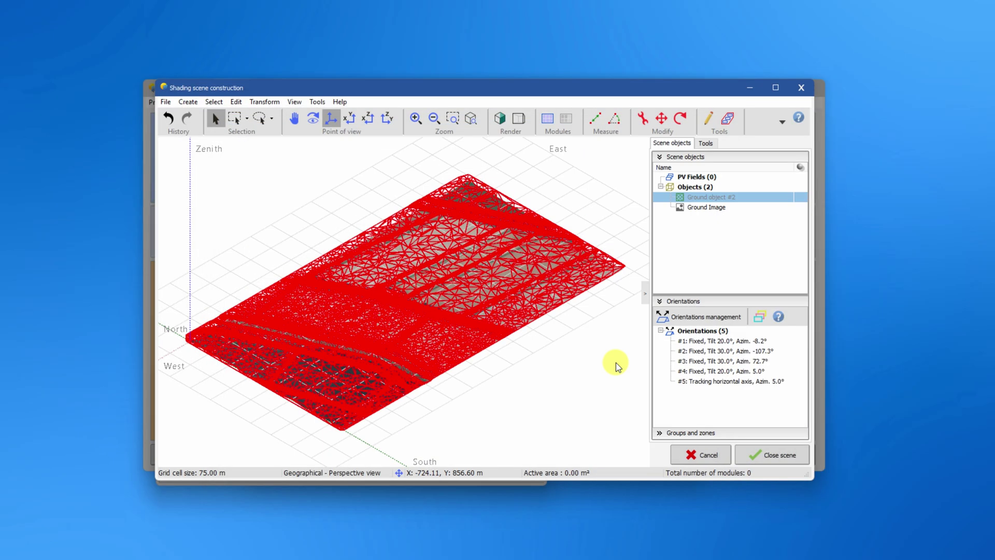
pyautogui.scroll(3, 382, 337)
pyautogui.scroll(2, 383, 337)
pyautogui.moveTo(382, 333); pyautogui.dragTo(395, 318, button='right')
pyautogui.scroll(4, 559, 208)
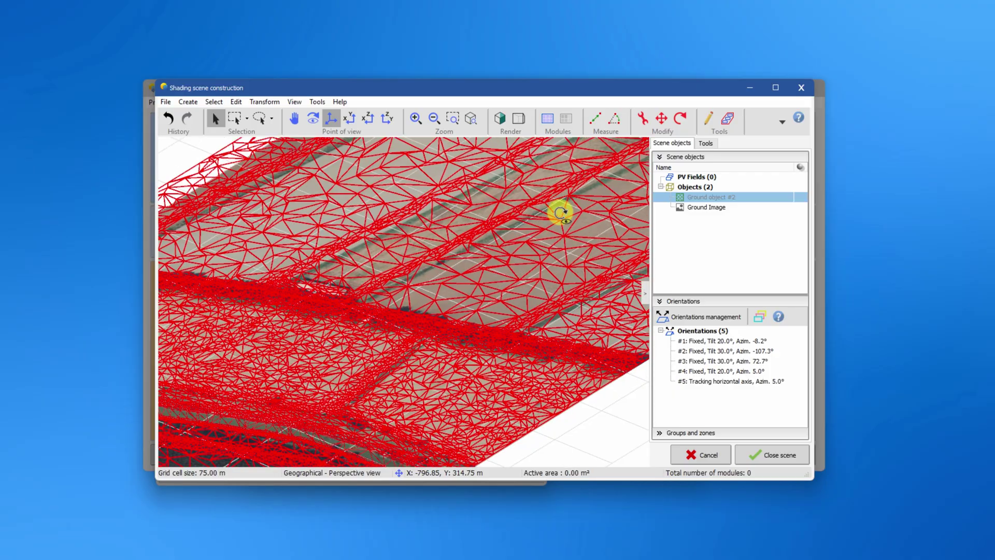
pyautogui.scroll(-5, 426, 258)
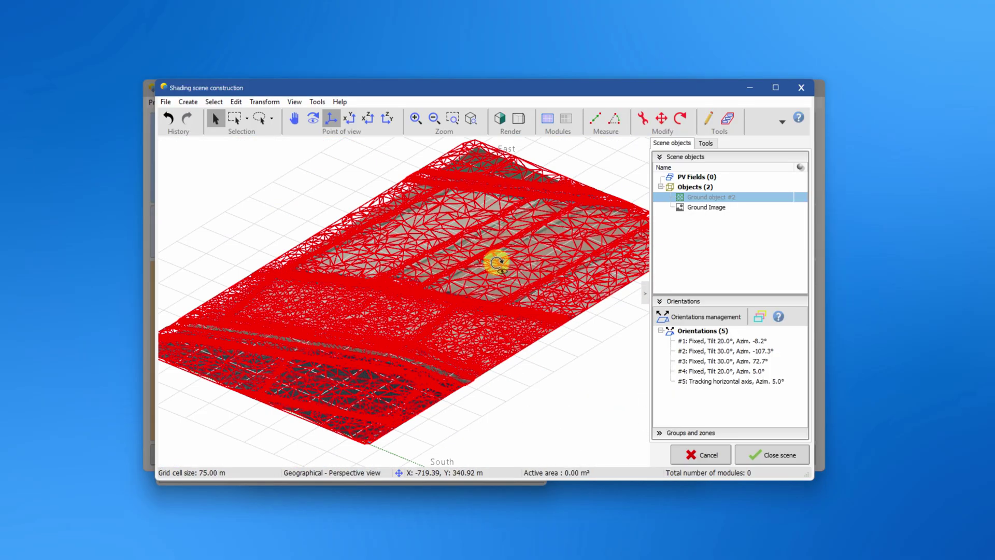
# Step: Start a new elementary shading object, trying the cable shape with thin object turned off
pyautogui.click(216, 118)
pyautogui.click(188, 102)
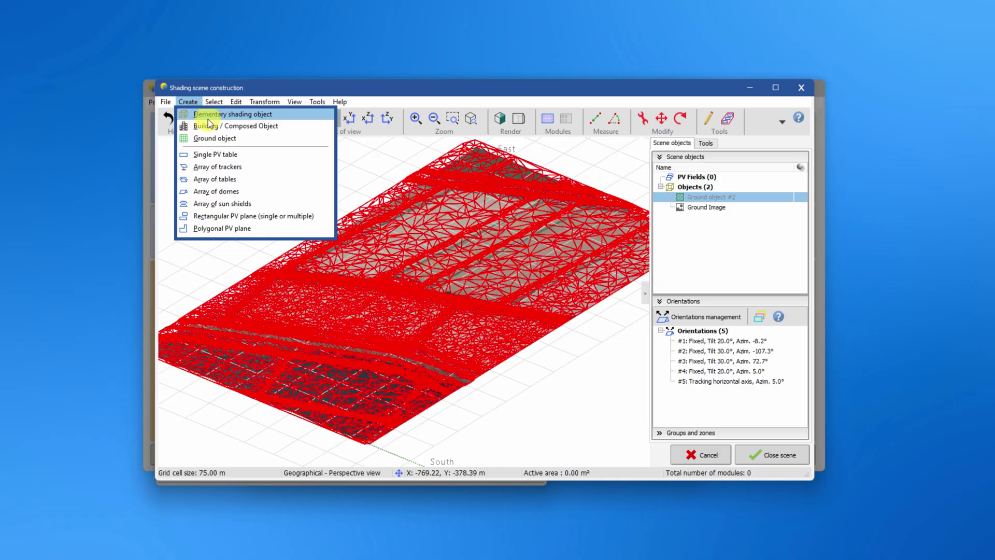
pyautogui.click(213, 117)
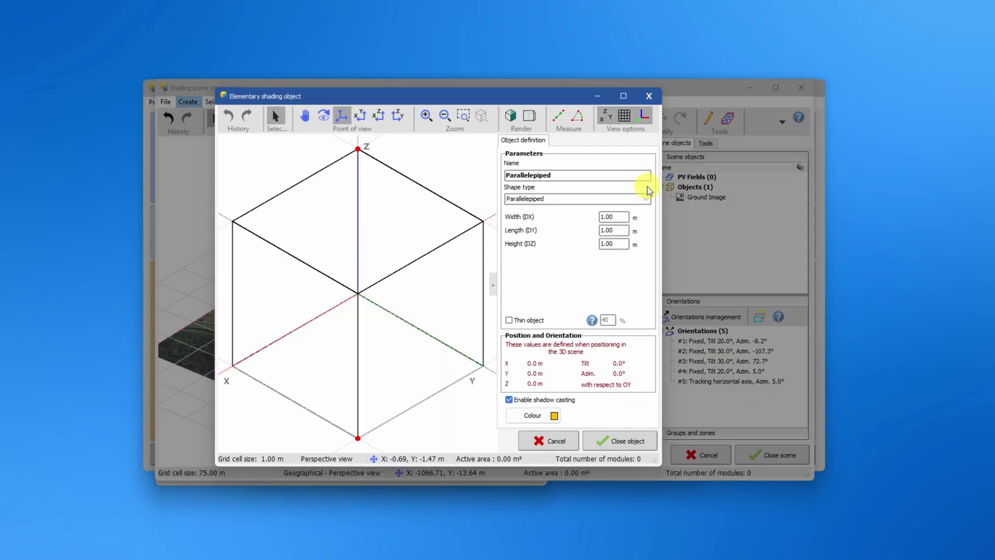
pyautogui.moveTo(647, 201); pyautogui.dragTo(624, 300)
pyautogui.scroll(-2, 627, 236)
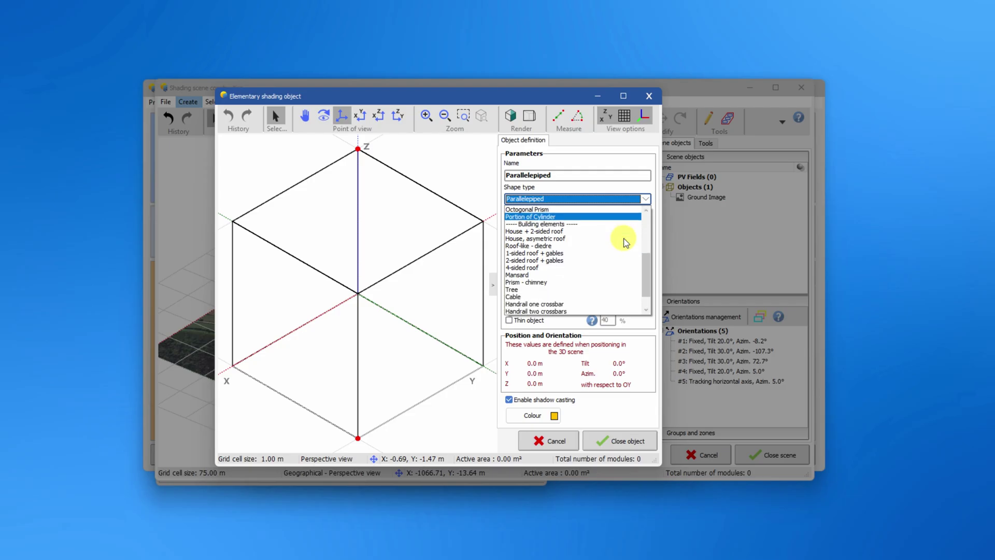
pyautogui.click(581, 274)
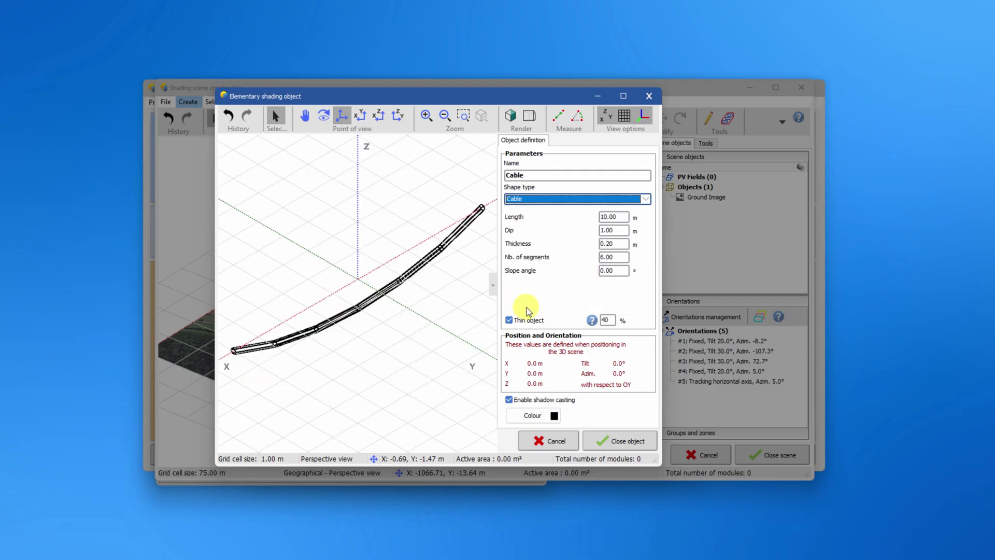
pyautogui.click(510, 321)
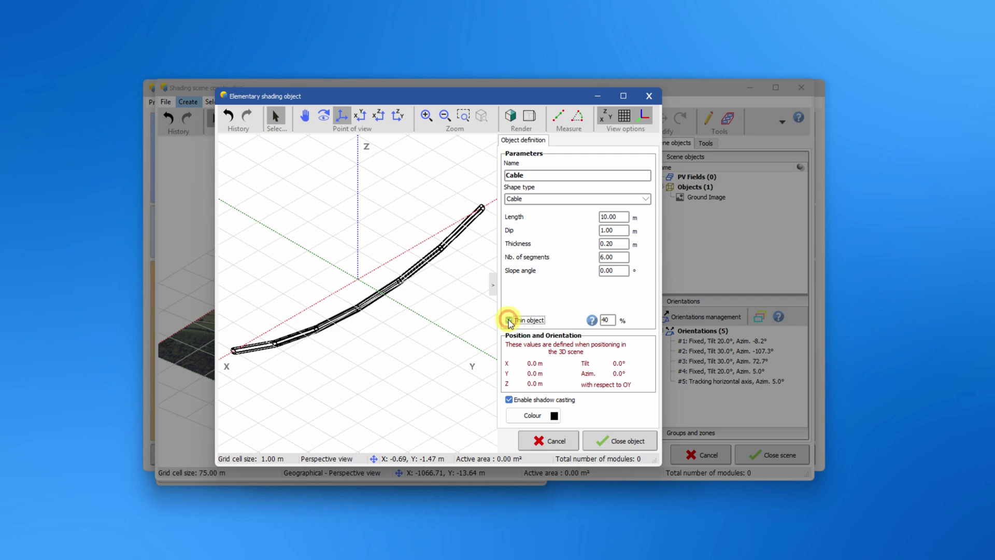
# Step: Make it a House + 2-sided roof, 16 × 50 m, 5 m high, 30° roof tilt
pyautogui.click(637, 198)
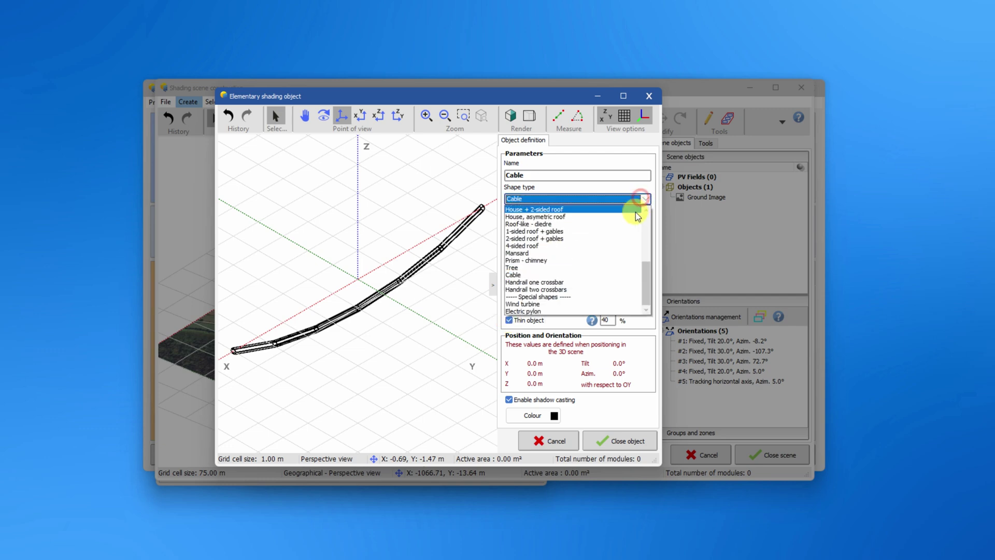
pyautogui.scroll(3, 627, 220)
pyautogui.click(608, 220)
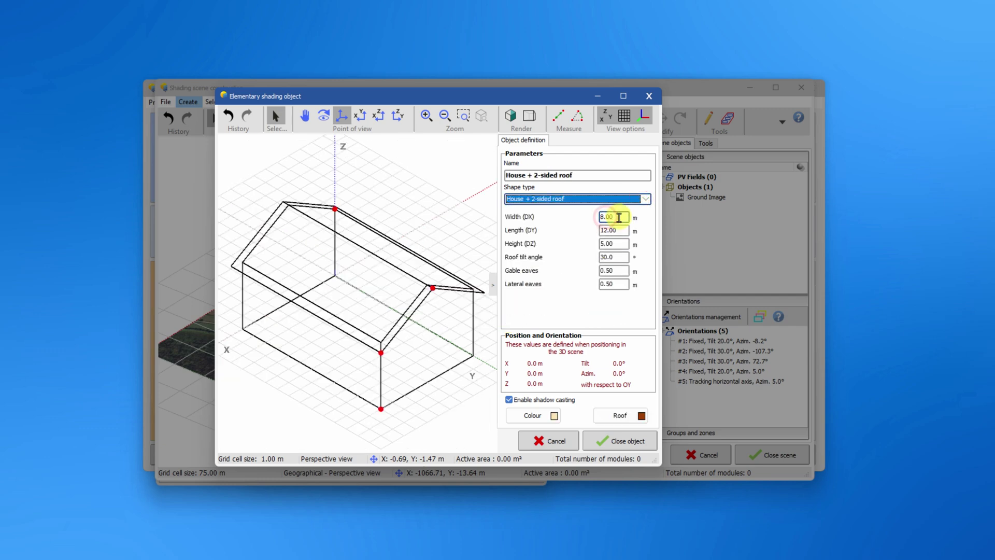
pyautogui.doubleClick(619, 216)
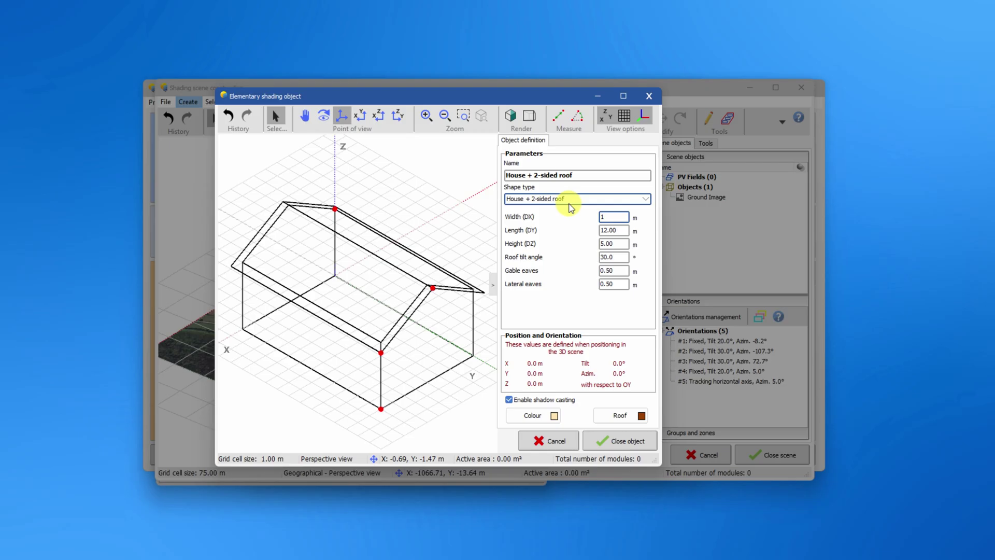
pyautogui.write('16')
pyautogui.doubleClick(621, 230)
pyautogui.press('BackSpace')
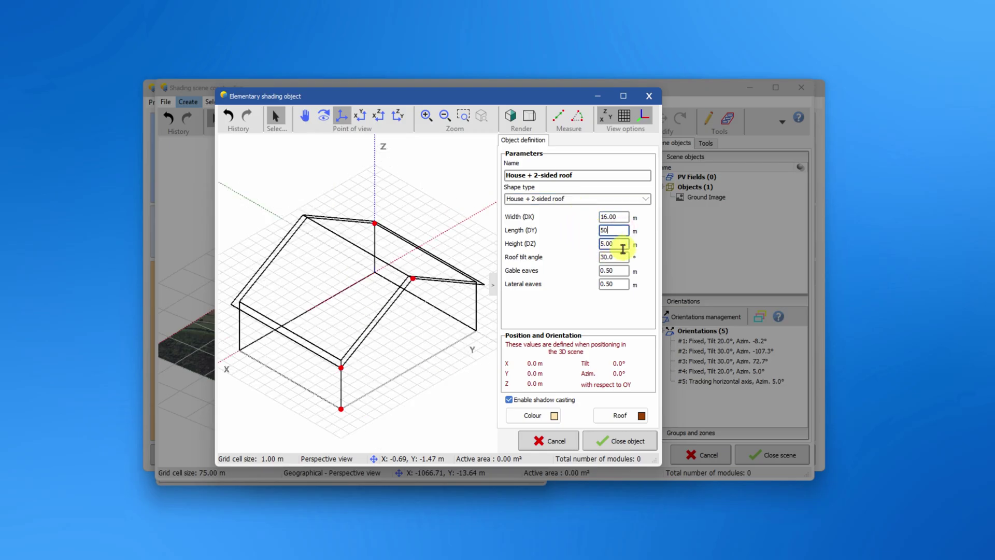
pyautogui.doubleClick(618, 244)
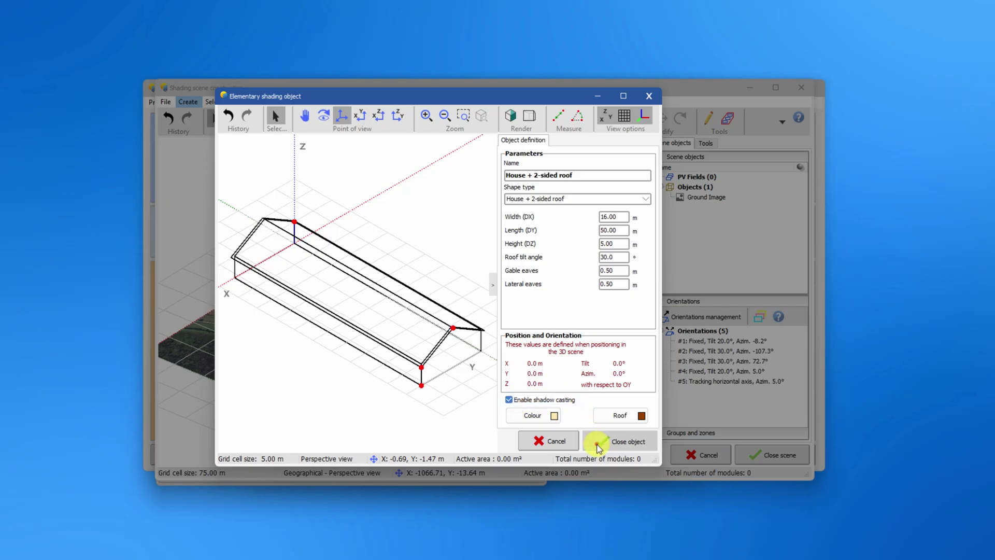
pyautogui.click(596, 440)
# Step: Move the house onto the barn in the aerial image
pyautogui.moveTo(280, 291)
pyautogui.mouseDown()
pyautogui.moveTo(240, 324)
pyautogui.moveTo(282, 289)
pyautogui.mouseUp()
pyautogui.press('m')
pyautogui.moveTo(181, 323); pyautogui.dragTo(506, 289)
pyautogui.scroll(3, 288, 269)
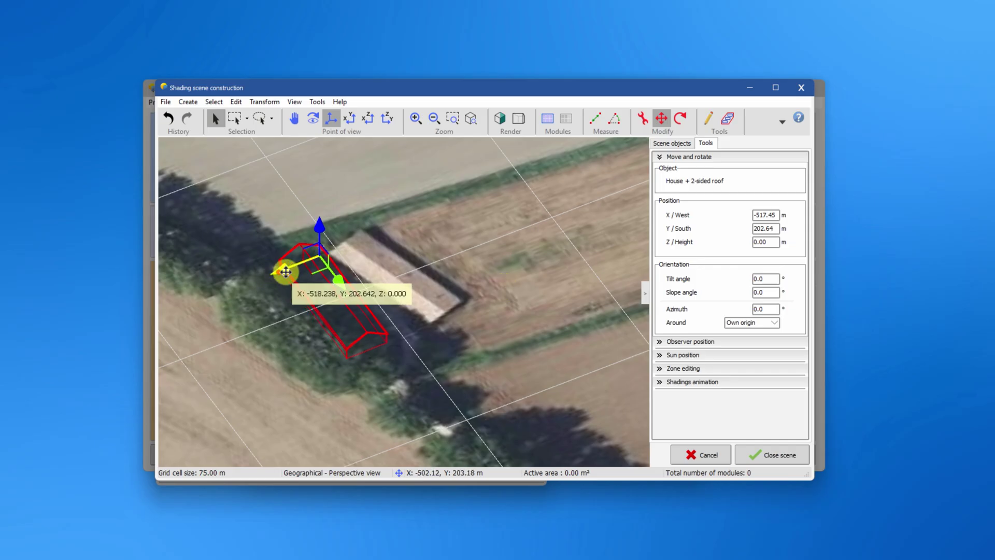
# Step: Rotate the house to -16.4° azimuth from top view and show the scene rendered
pyautogui.press('t')
pyautogui.click(680, 119)
pyautogui.moveTo(408, 203); pyautogui.dragTo(409, 212)
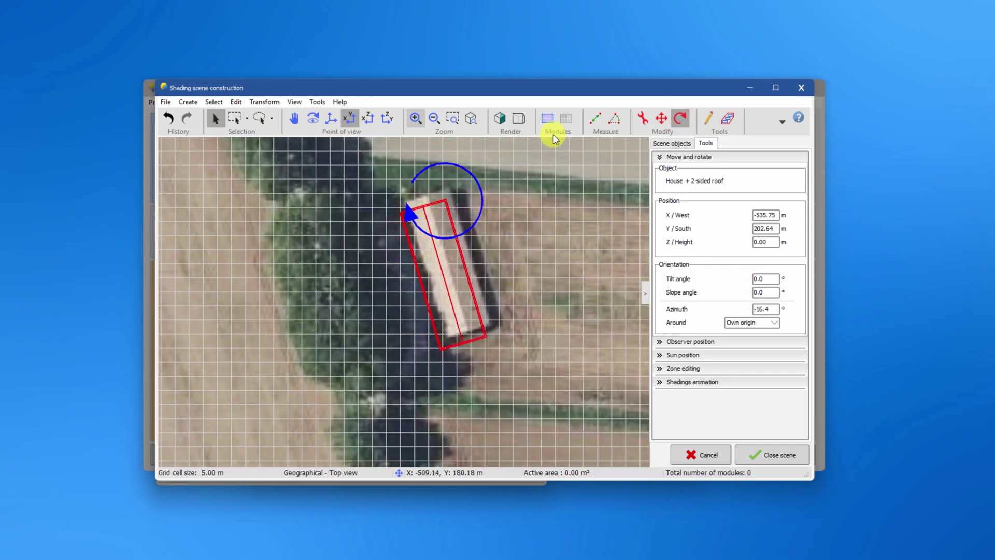
pyautogui.press('m')
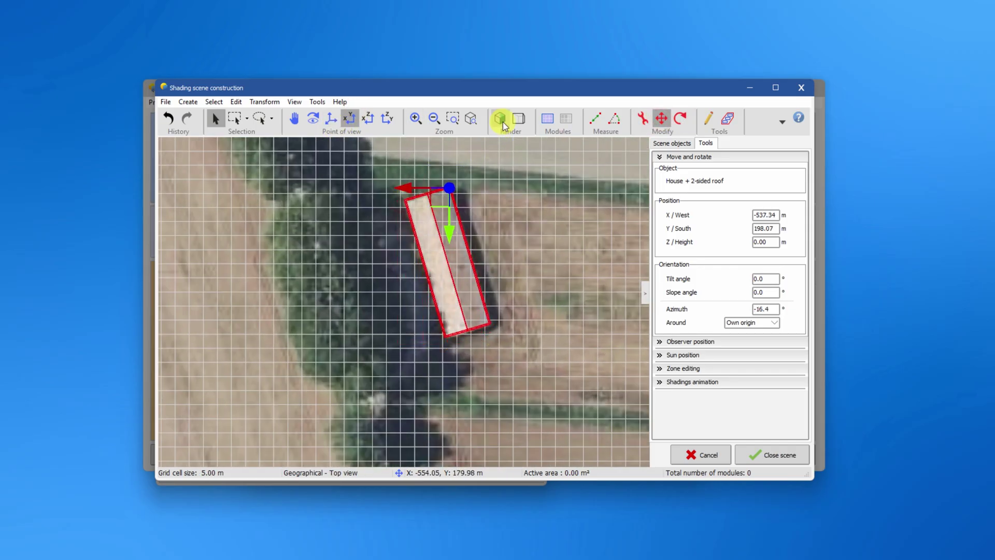
pyautogui.click(501, 119)
pyautogui.moveTo(504, 237); pyautogui.dragTo(496, 270)
pyautogui.press('Escape')
# Step: Add a Tree shading object with an 8 m trunk and 25 m crown diameter
pyautogui.click(188, 101)
pyautogui.click(218, 114)
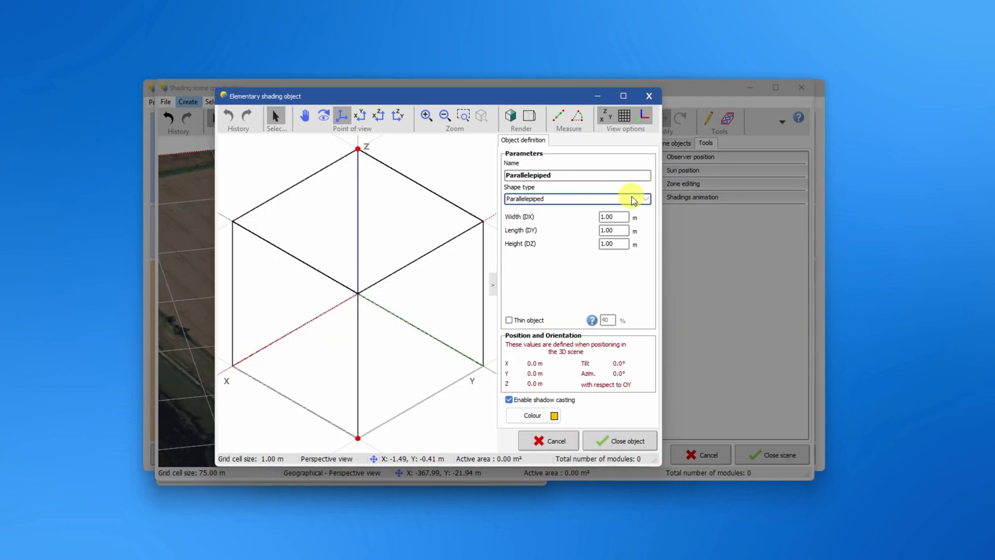
pyautogui.click(577, 199)
pyautogui.click(570, 216)
pyautogui.press('Tab')
pyautogui.press('Tab')
pyautogui.press('Tab')
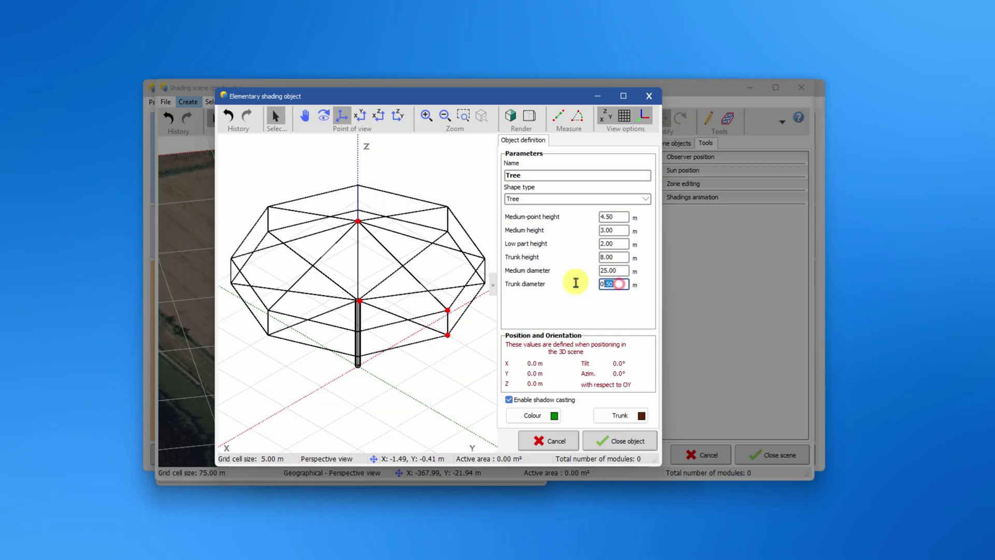
pyautogui.press('Return')
# Step: Copy the tree into a row of about twenty along the hedgerow beside the house
pyautogui.keyDown('ctrl'); pyautogui.moveTo(383, 281); pyautogui.dragTo(435, 329); pyautogui.keyUp('ctrl')
pyautogui.scroll(1, 454, 377)
pyautogui.keyDown('ctrl'); pyautogui.moveTo(455, 377); pyautogui.dragTo(473, 462); pyautogui.keyUp('ctrl')
pyautogui.scroll(-2, 374, 418)
pyautogui.moveTo(373, 418); pyautogui.dragTo(407, 413, button='right')
pyautogui.scroll(-2, 406, 413)
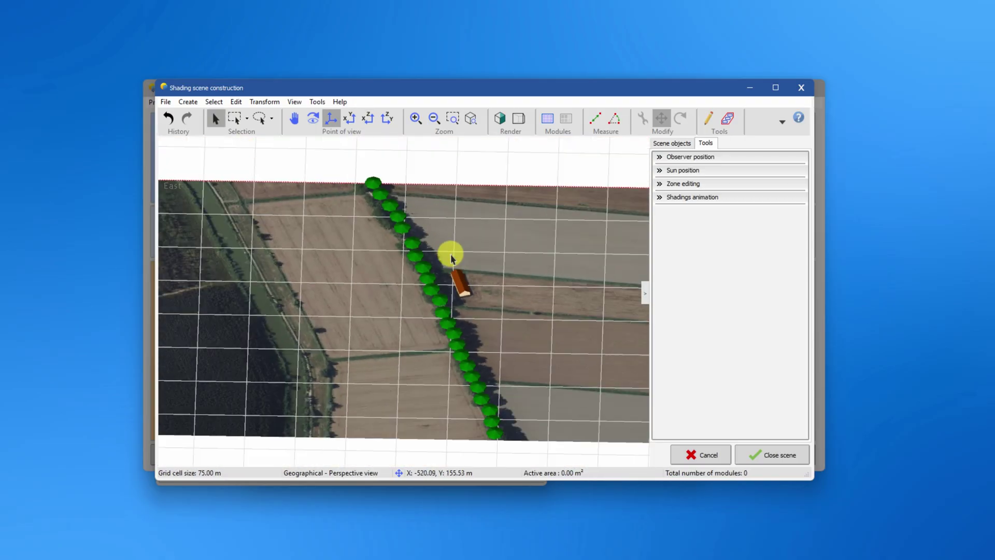
# Step: Create an array of 25 sheds at 14 m pitch, each 150 × 2 portrait modules
pyautogui.click(194, 101)
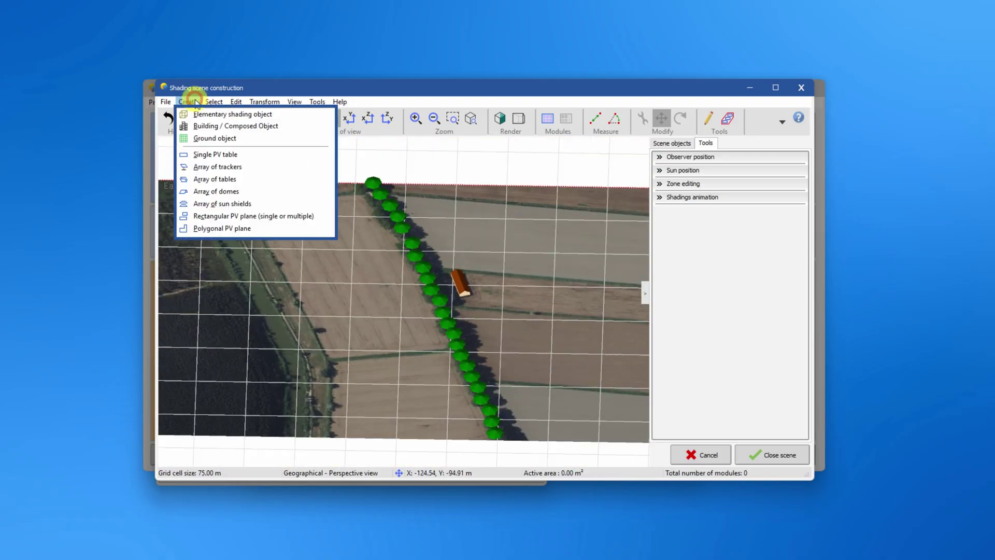
pyautogui.click(204, 179)
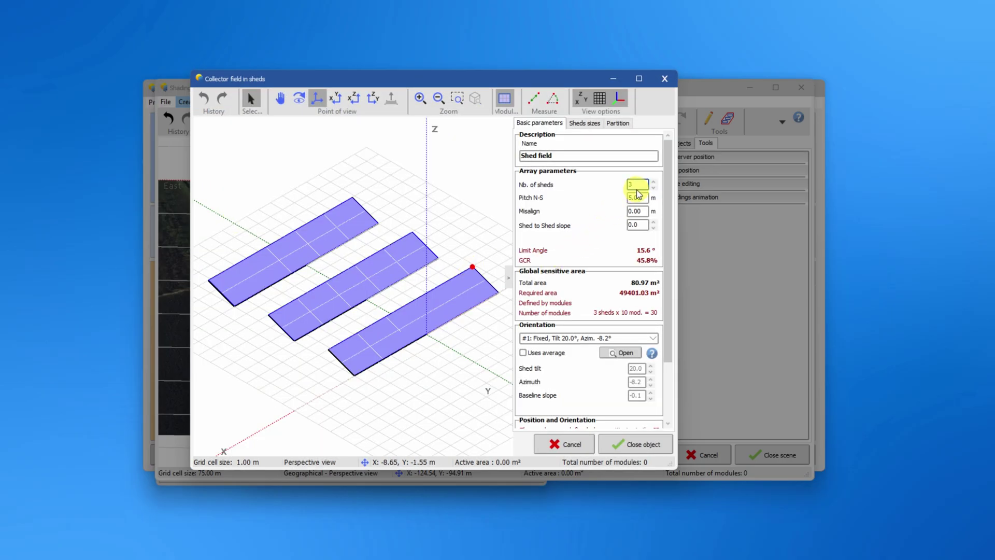
pyautogui.press('Tab')
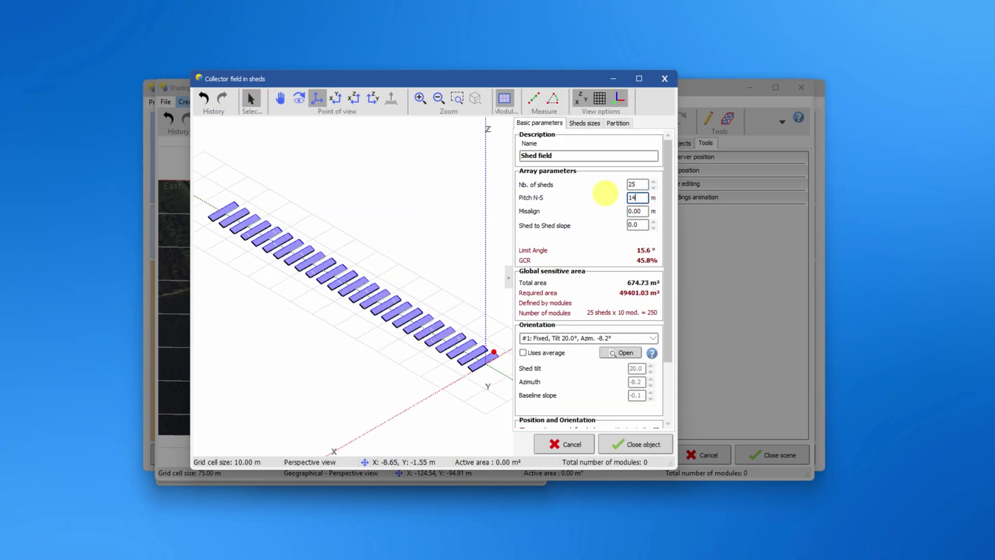
pyautogui.press('Tab')
pyautogui.write('3')
pyautogui.click(594, 126)
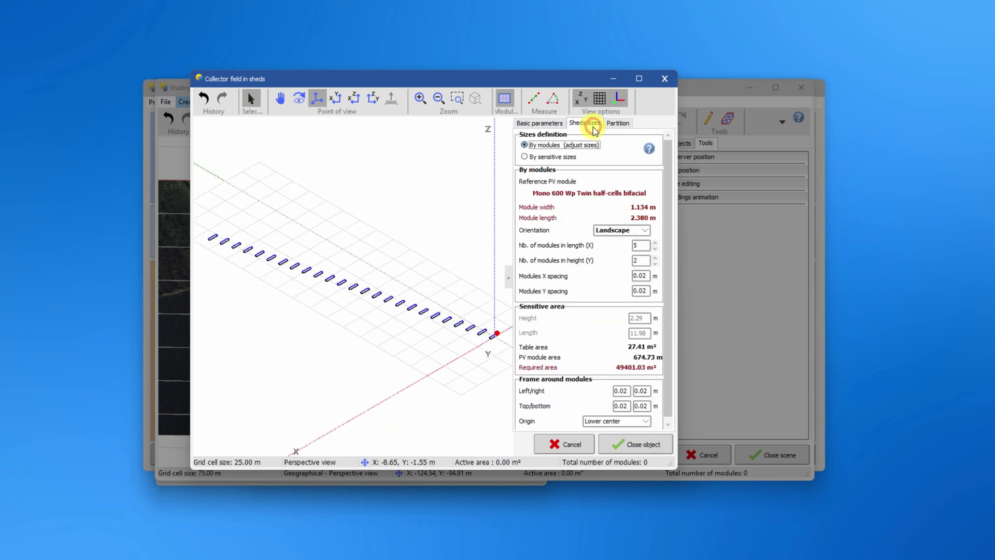
pyautogui.click(645, 228)
pyautogui.click(642, 244)
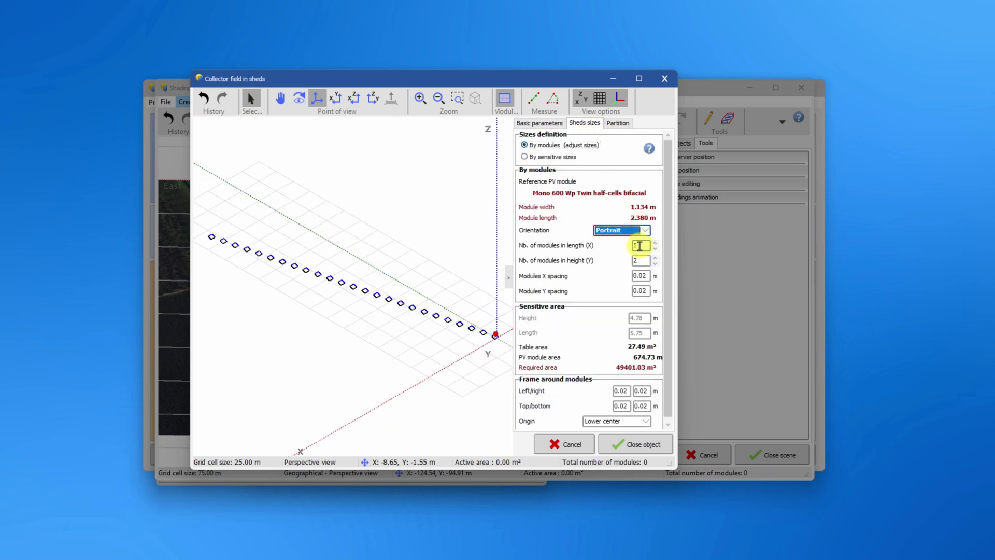
pyautogui.click(644, 444)
# Step: Move the 7500-module shed field onto the field beside the tree row
pyautogui.moveTo(279, 216); pyautogui.dragTo(338, 287)
pyautogui.scroll(5, 389, 348)
pyautogui.moveTo(388, 381); pyautogui.dragTo(491, 266)
pyautogui.click(349, 221)
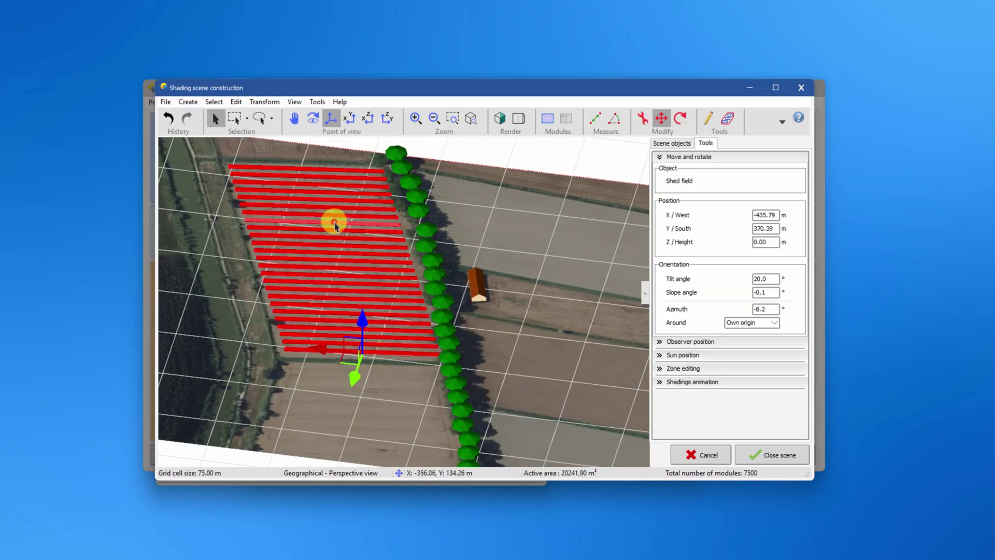
pyautogui.click(222, 103)
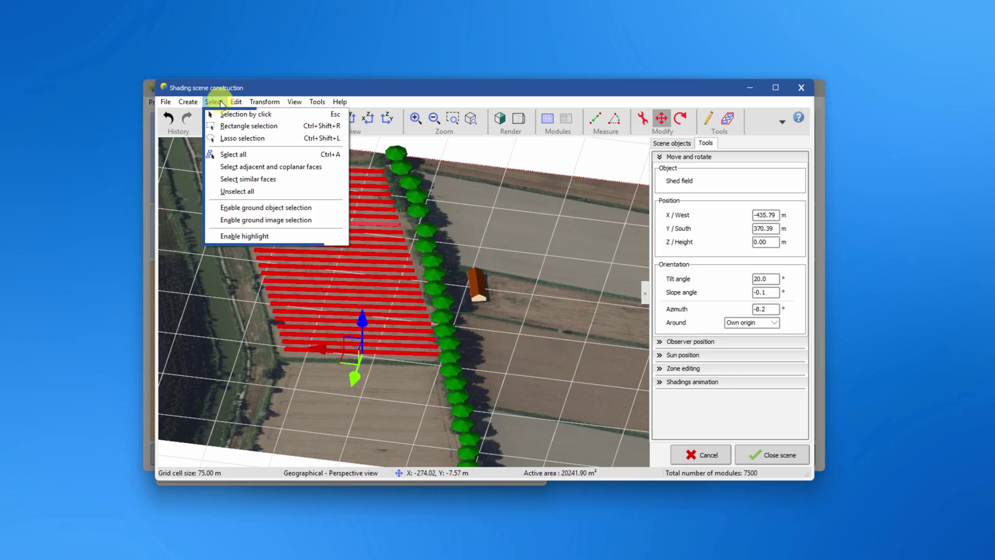
pyautogui.click(238, 103)
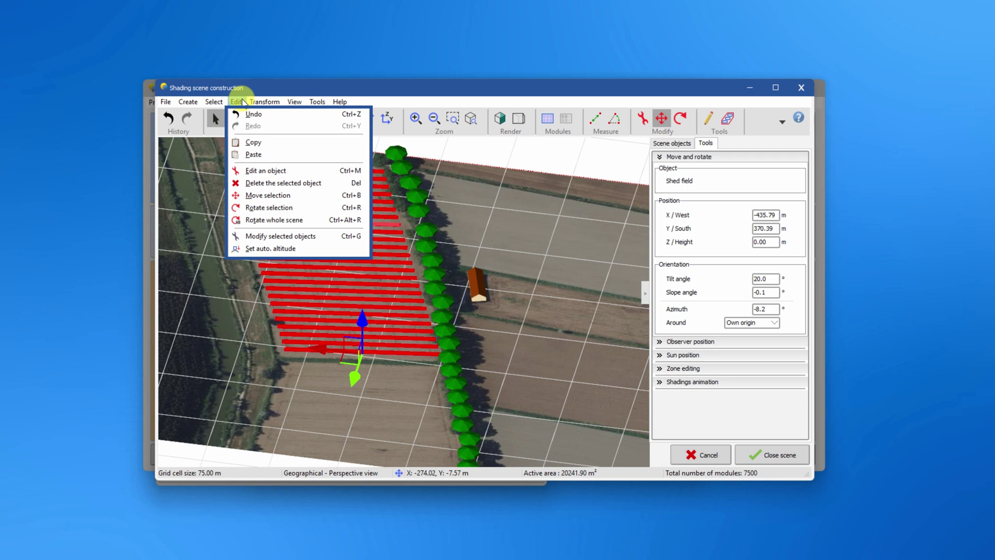
pyautogui.moveTo(264, 101)
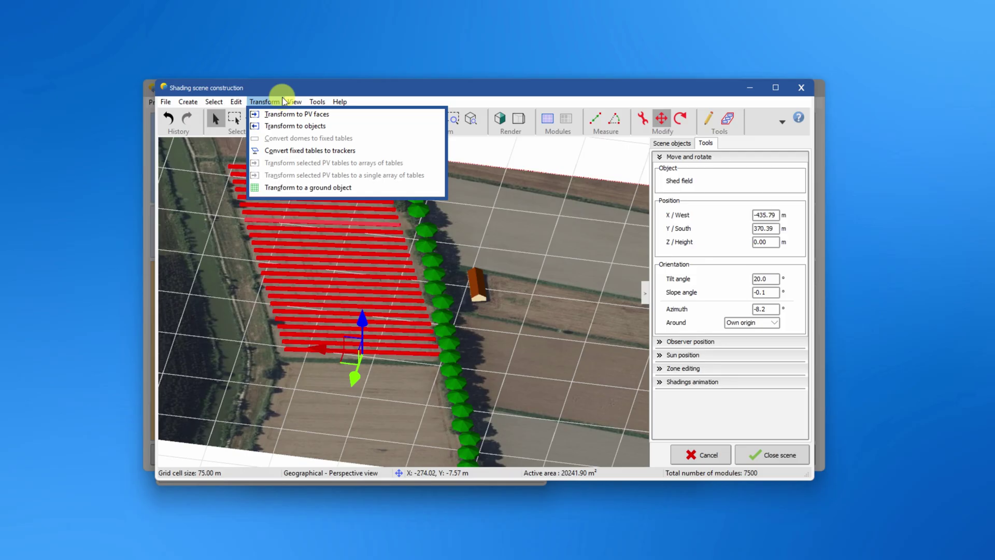
pyautogui.click(280, 95)
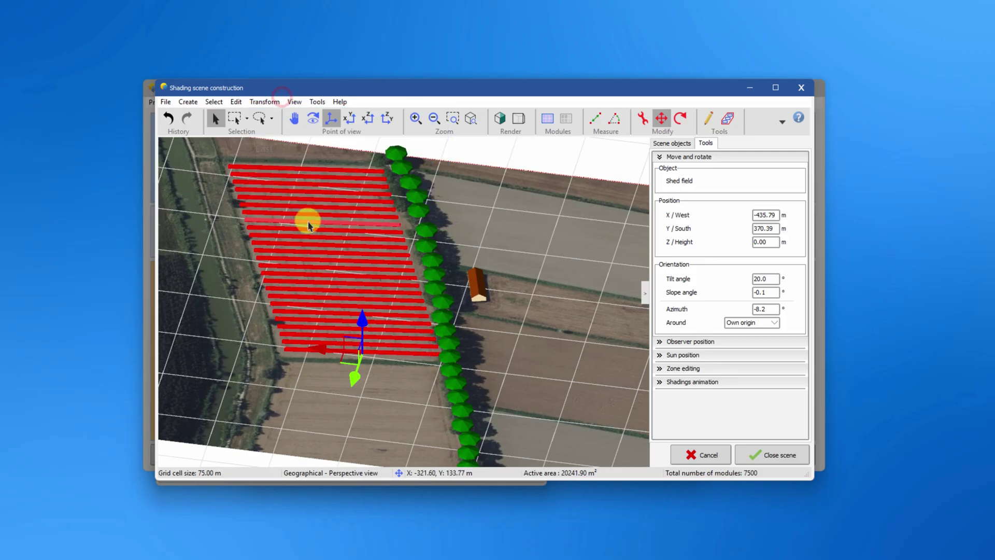
pyautogui.scroll(3, 526, 289)
# Step: Transform the house roof into PV faces and size the first roof table by whole modules
pyautogui.scroll(2, 402, 275)
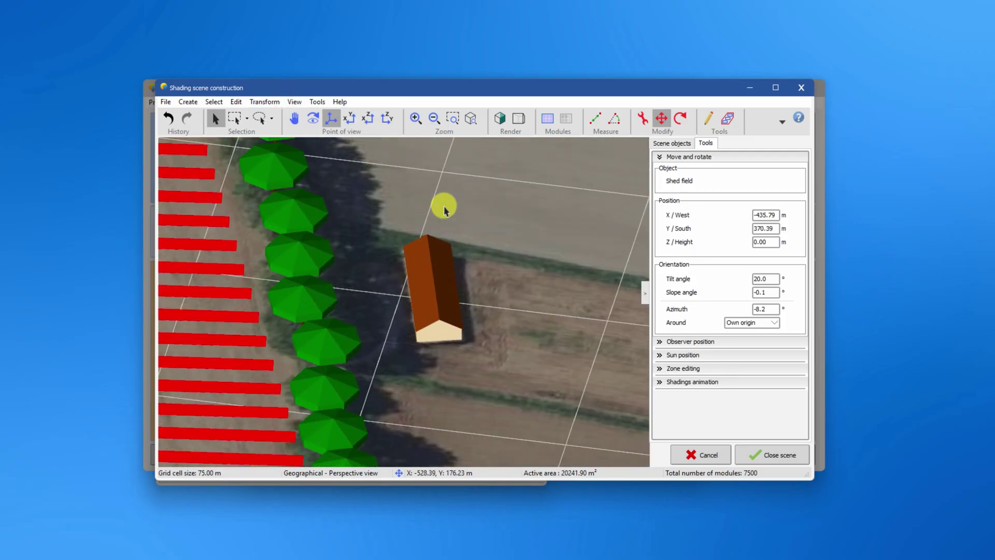
pyautogui.click(500, 118)
pyautogui.click(505, 120)
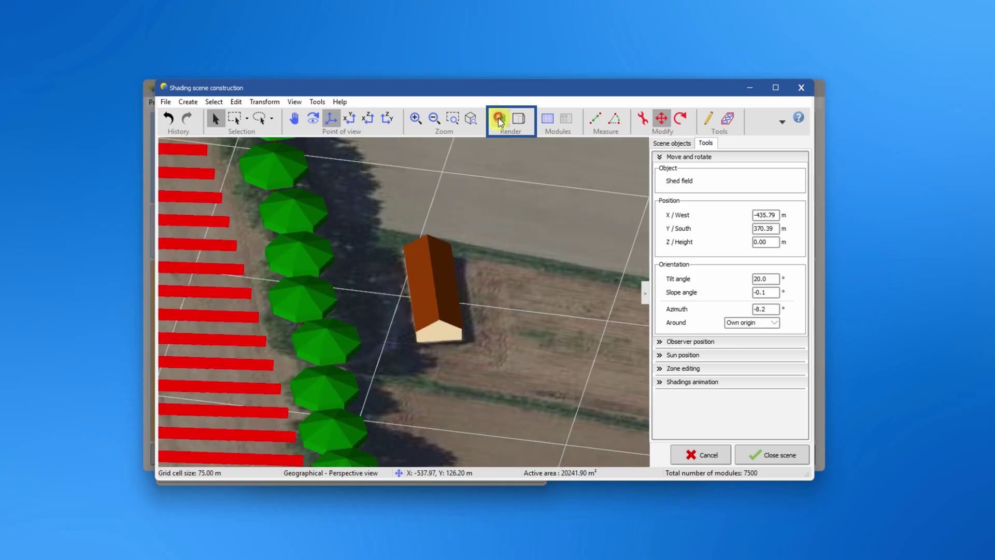
pyautogui.scroll(3, 422, 251)
pyautogui.click(419, 300)
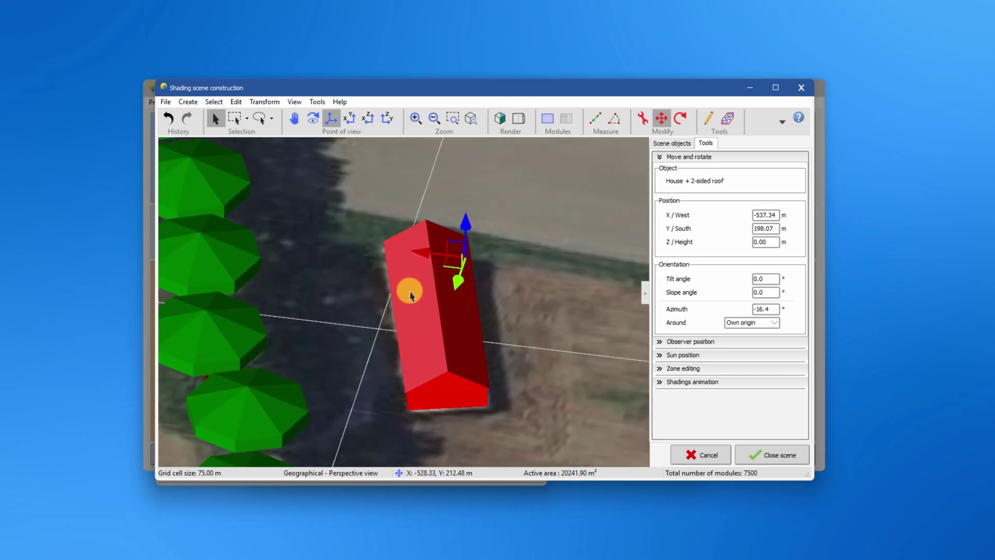
pyautogui.rightClick(411, 294)
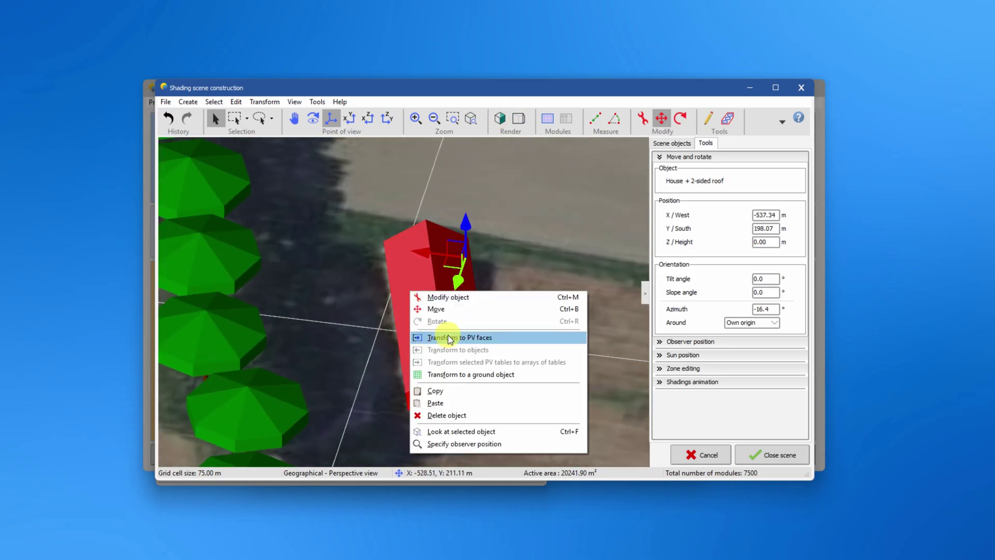
pyautogui.click(500, 340)
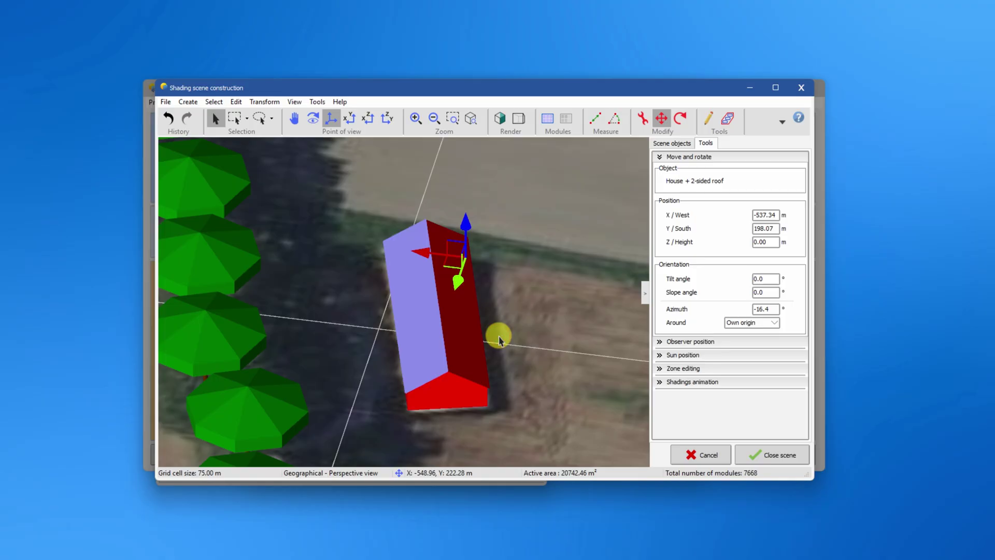
pyautogui.doubleClick(418, 300)
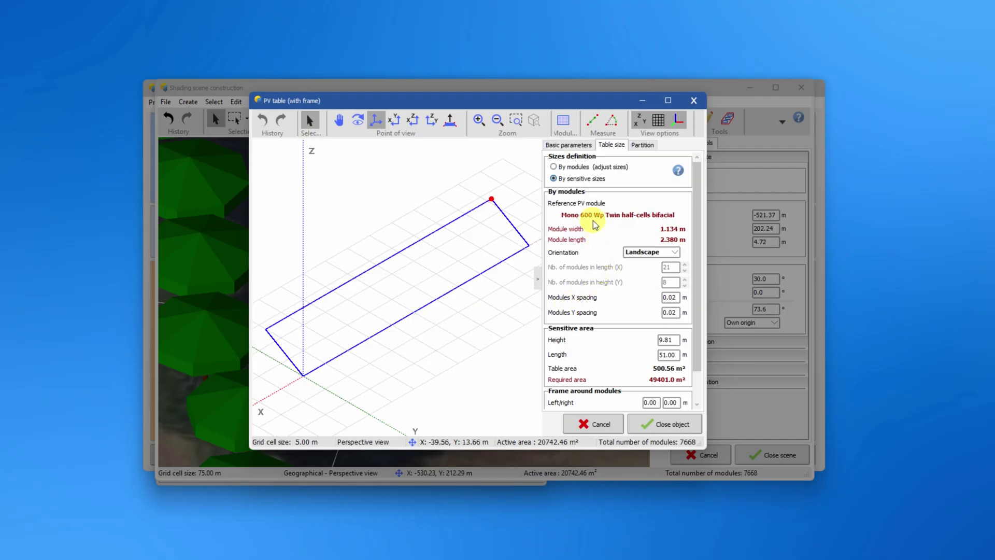
pyautogui.click(555, 167)
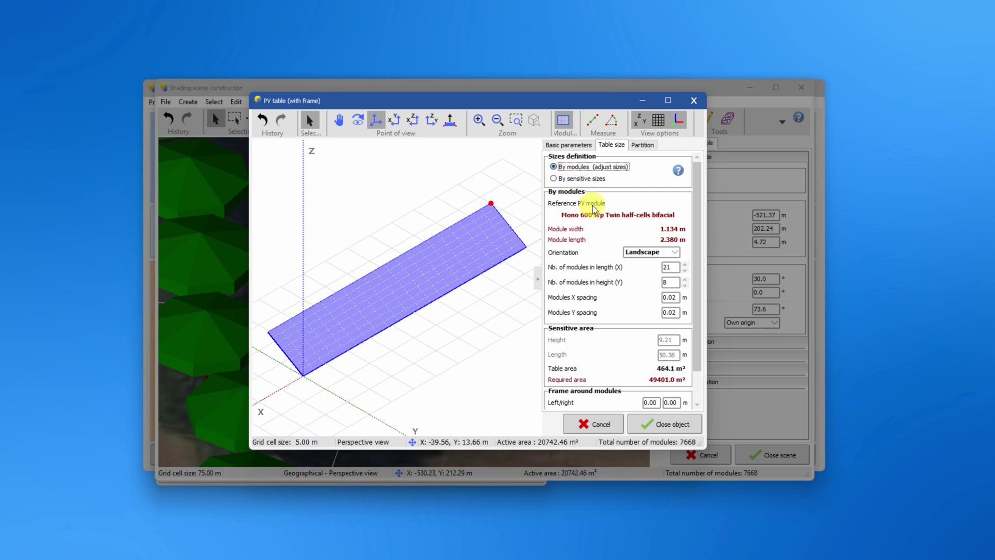
pyautogui.click(649, 422)
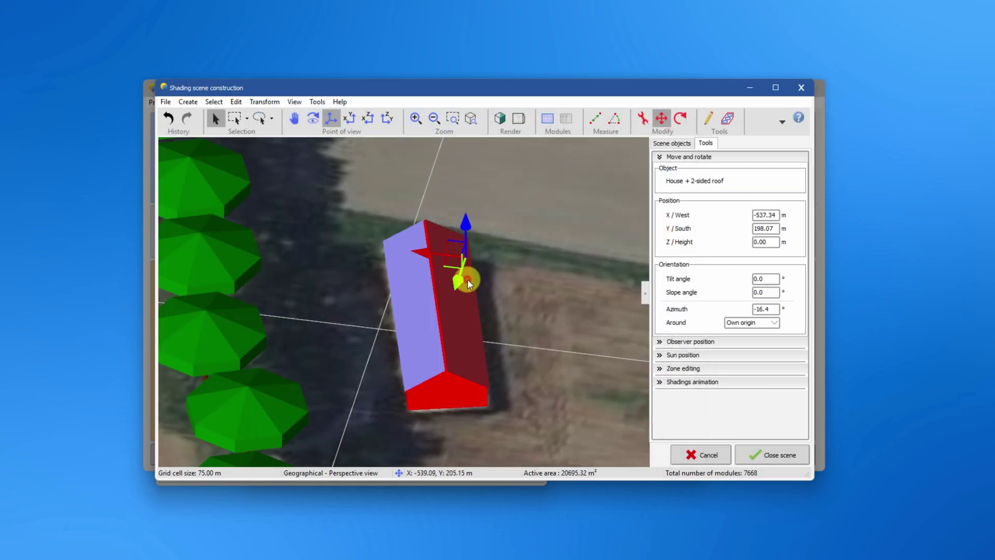
# Step: Size the opposite roof face's PV table by whole modules, bringing the total to 7836 modules
pyautogui.rightClick(467, 279)
pyautogui.click(474, 317)
pyautogui.doubleClick(456, 311)
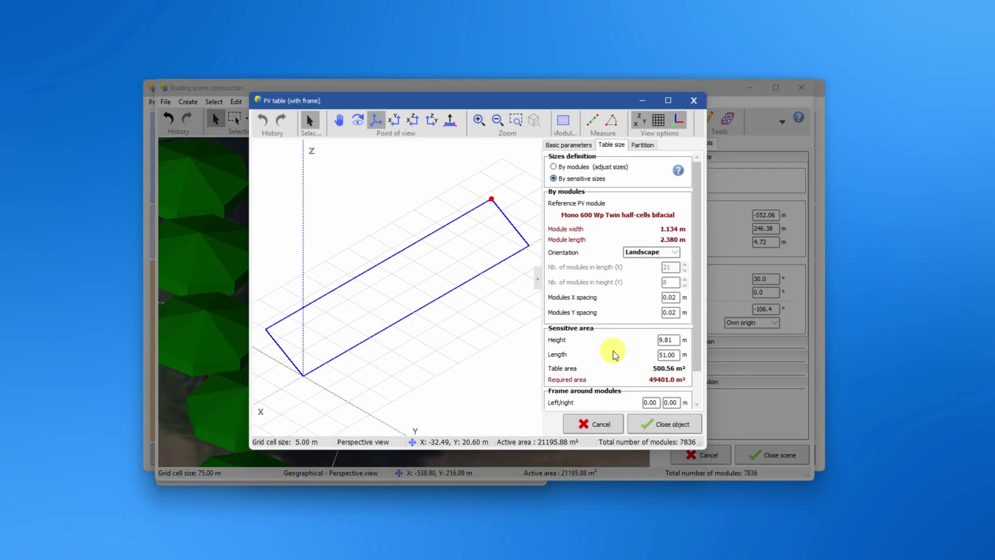
pyautogui.click(564, 163)
pyautogui.click(642, 421)
pyautogui.click(443, 206)
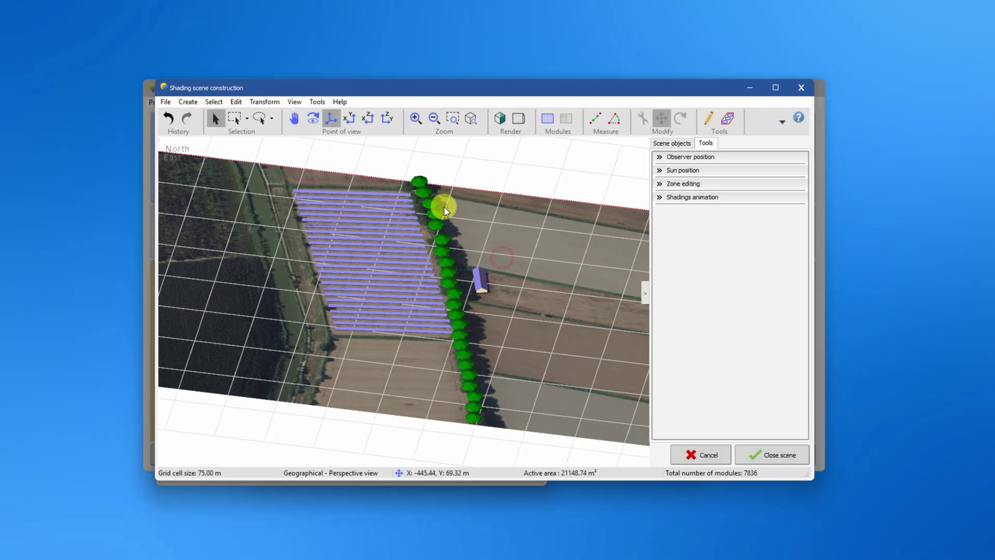
# Step: Leave the render options unchanged, zoom in on the tree-shaded field, and bring up the scene tools
pyautogui.click(300, 102)
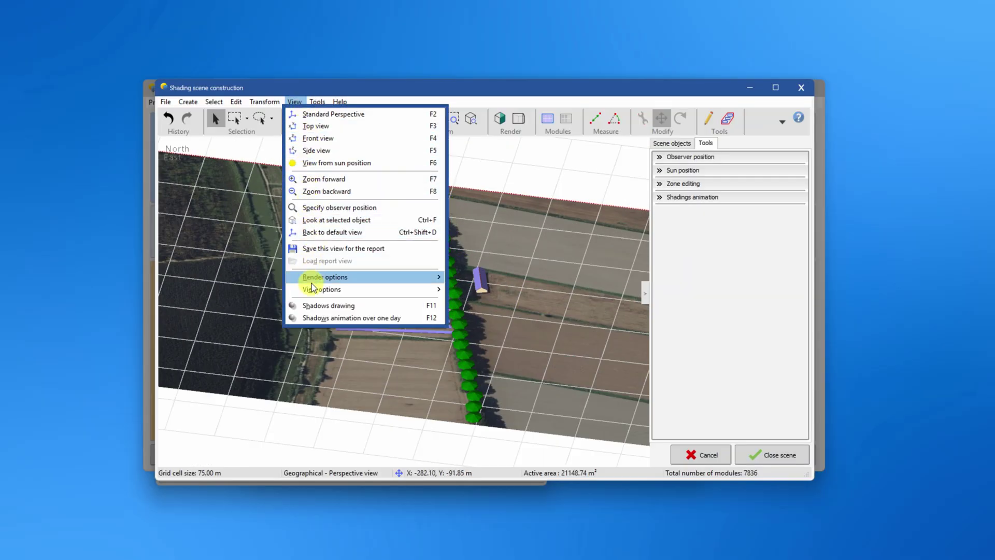
pyautogui.moveTo(313, 278)
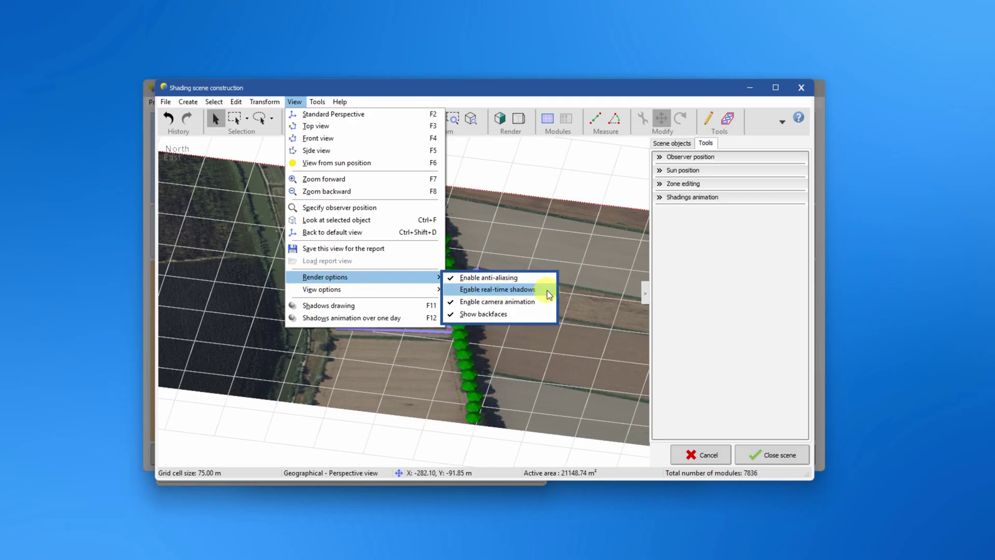
pyautogui.click(542, 245)
pyautogui.scroll(3, 473, 270)
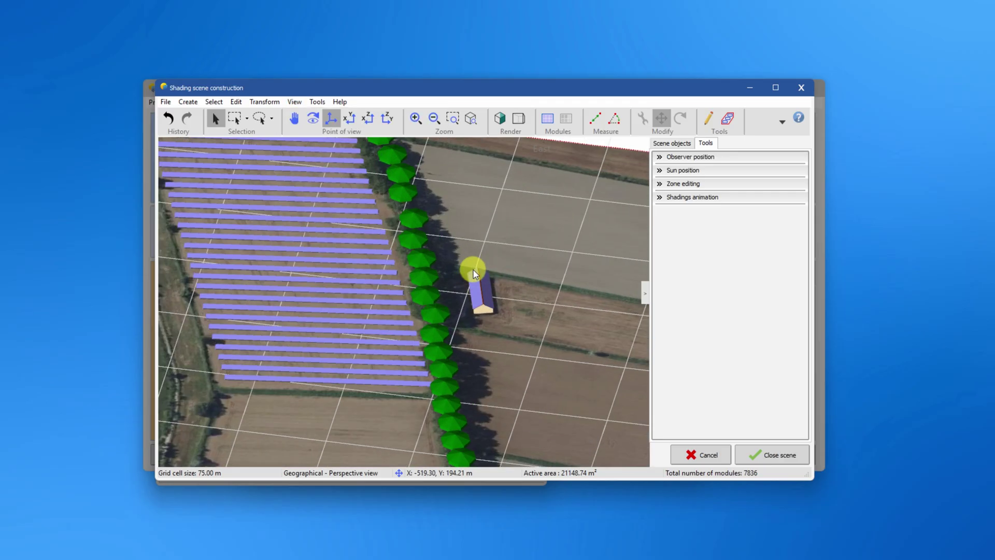
pyautogui.click(316, 101)
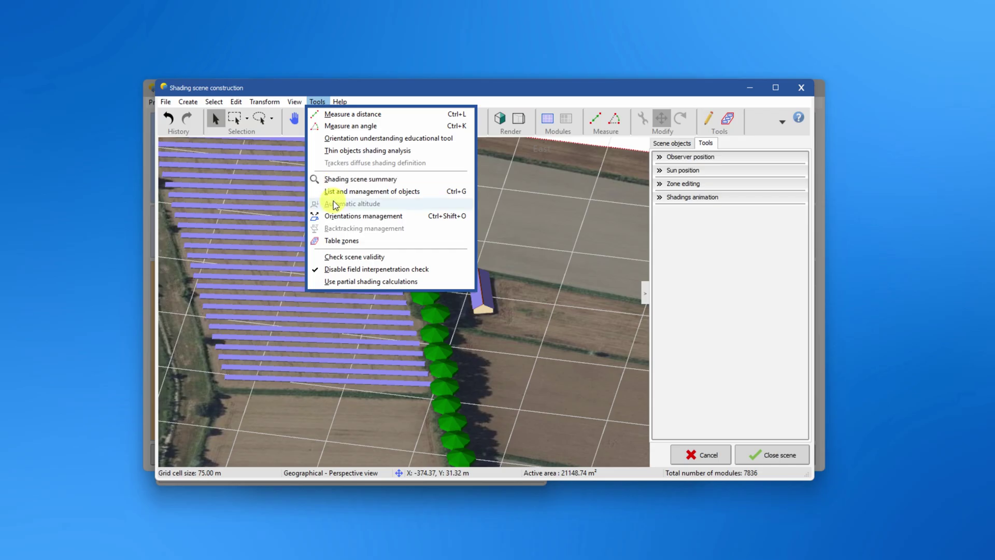
# Step: Draw a free table zone beyond the tree row
pyautogui.click(349, 241)
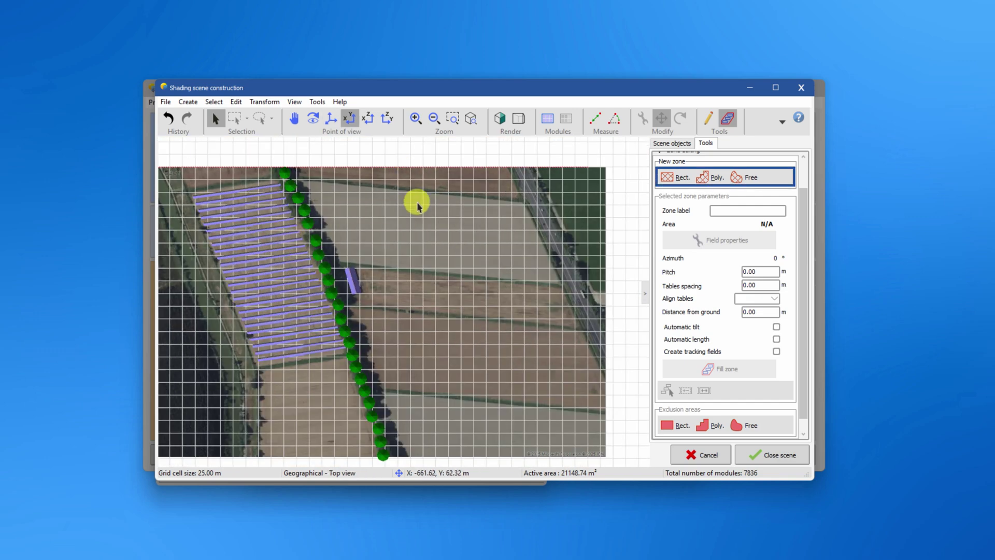
pyautogui.click(740, 177)
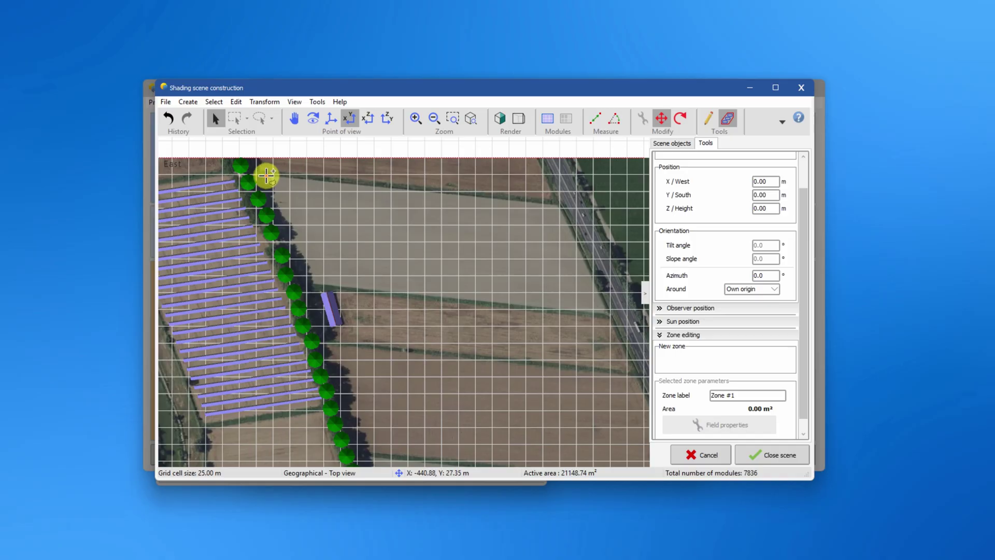
pyautogui.moveTo(266, 176); pyautogui.dragTo(305, 274)
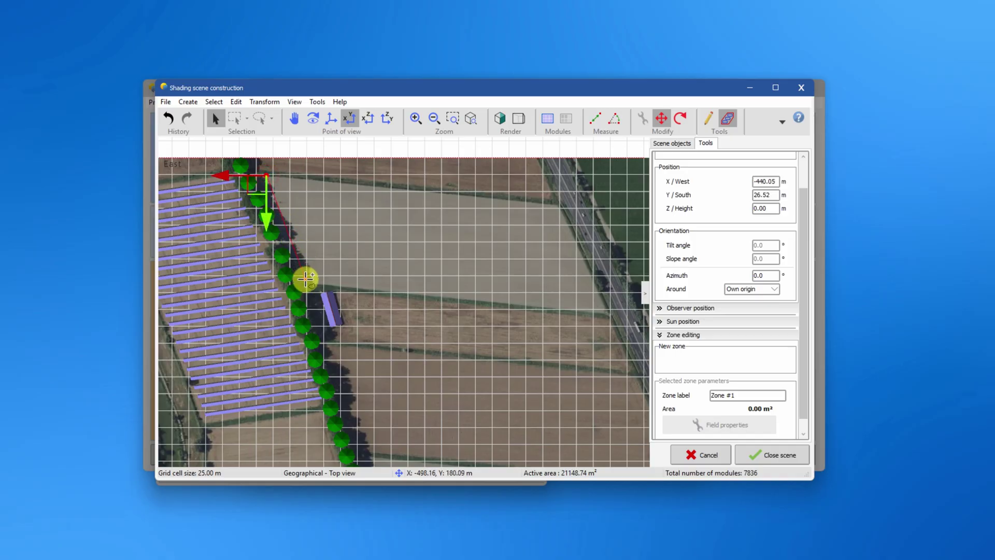
pyautogui.click(603, 307)
pyautogui.click(555, 208)
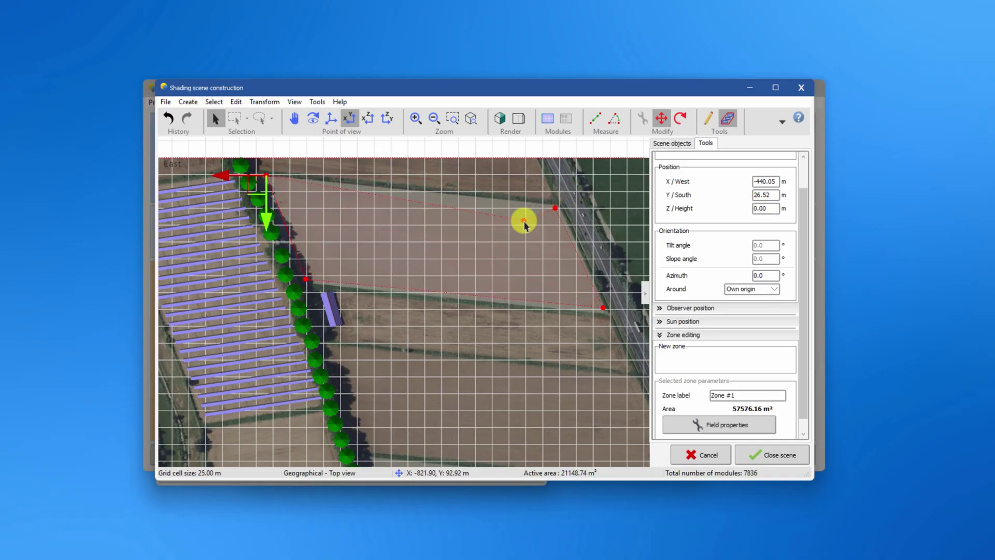
# Step: Define the zone's tables with a 5° plane azimuth and Portrait modules
pyautogui.click(728, 422)
pyautogui.click(603, 292)
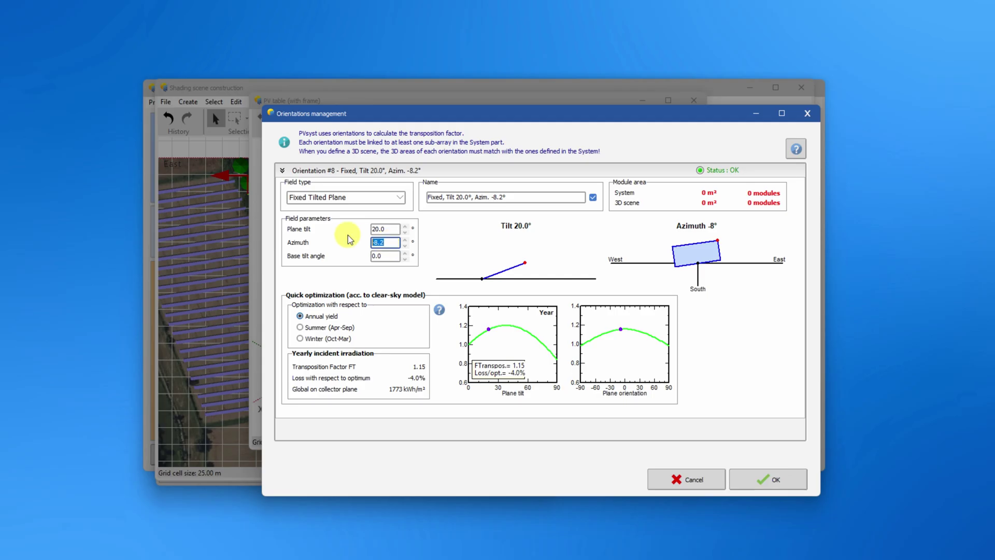
pyautogui.doubleClick(386, 242)
pyautogui.write('5')
pyautogui.click(763, 476)
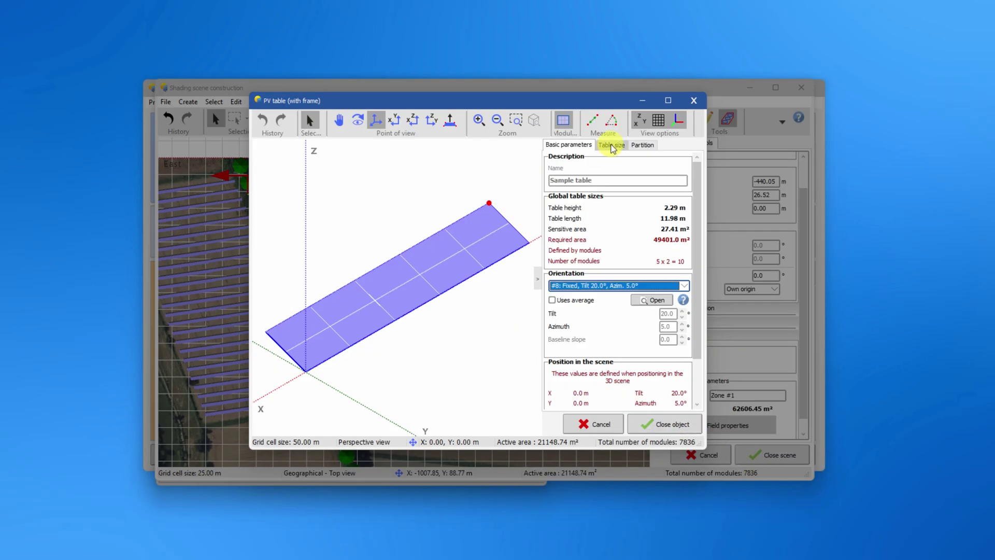
pyautogui.click(610, 145)
pyautogui.click(677, 250)
pyautogui.click(646, 260)
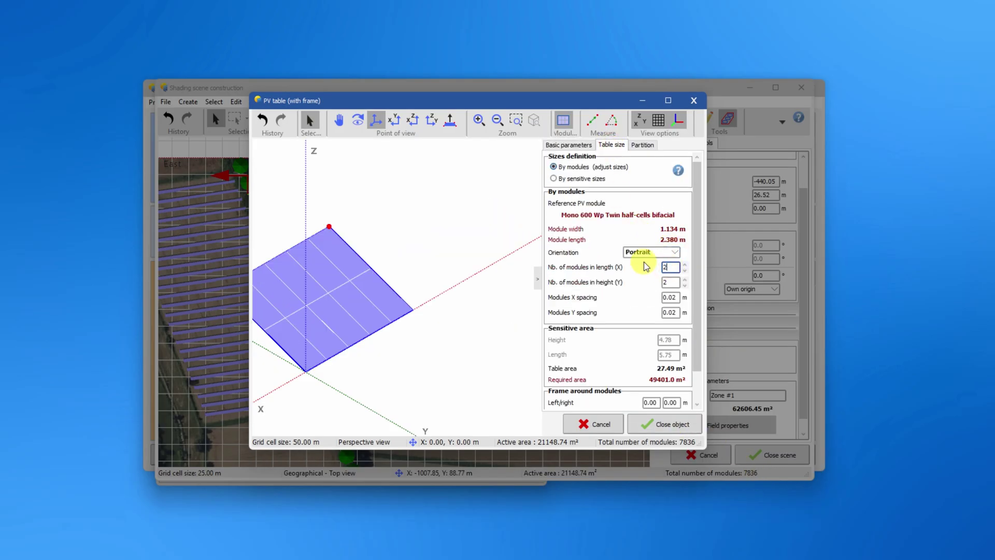
pyautogui.click(671, 429)
# Step: Set tables spacing to 0.9, alignment From right, and 1.5 m distance from ground
pyautogui.scroll(-5, 793, 337)
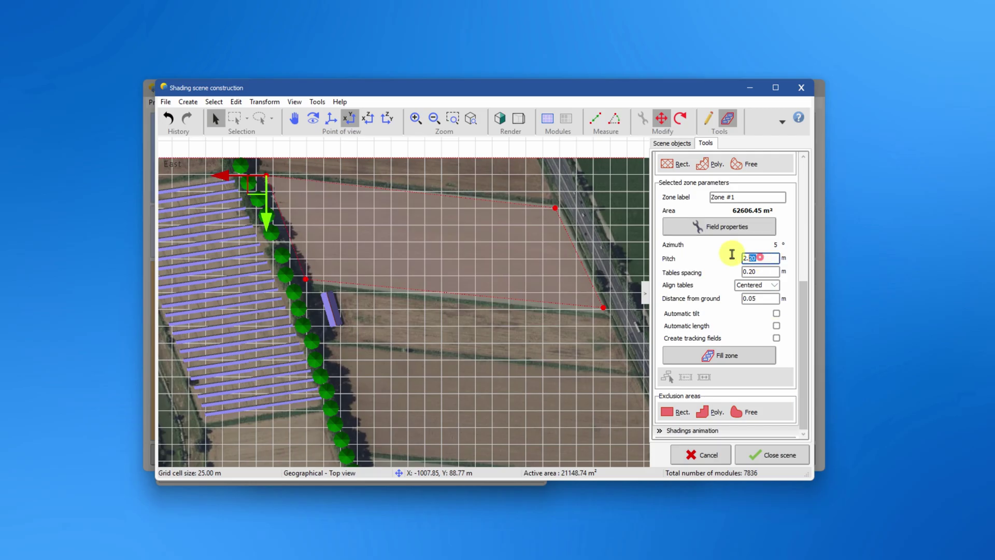
pyautogui.doubleClick(757, 271)
pyautogui.write('0.9')
pyautogui.click(762, 285)
pyautogui.click(757, 305)
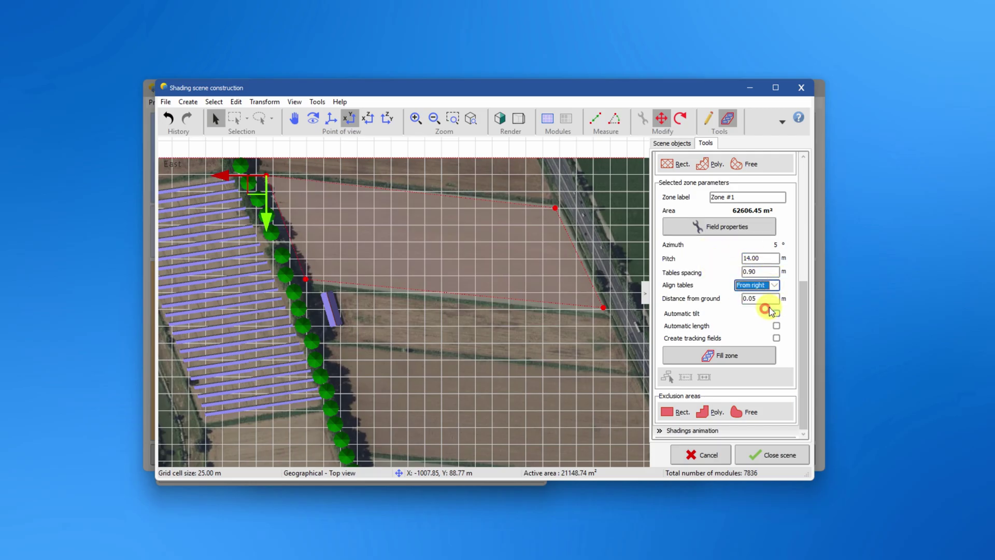
pyautogui.press('Tab')
pyautogui.write('1.5')
pyautogui.press('Tab')
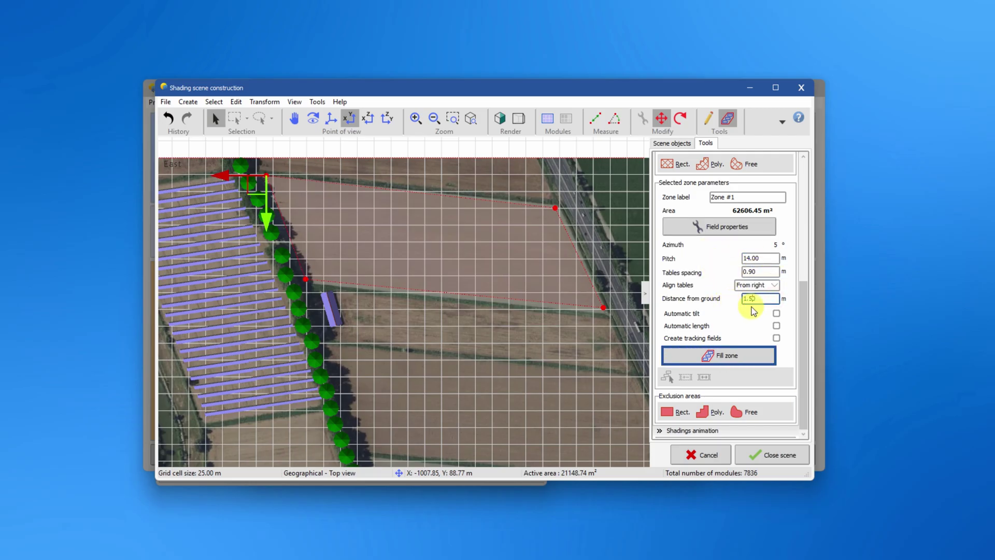
# Step: Fill the zone with tables, reaching 14916 modules, and view the scene in perspective
pyautogui.click(746, 363)
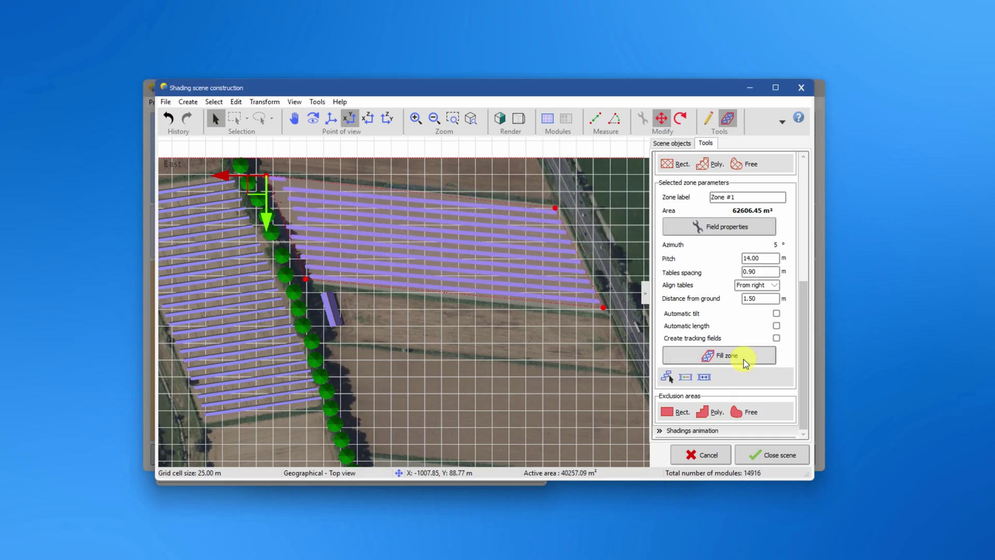
pyautogui.scroll(-3, 513, 228)
pyautogui.scroll(3, 513, 229)
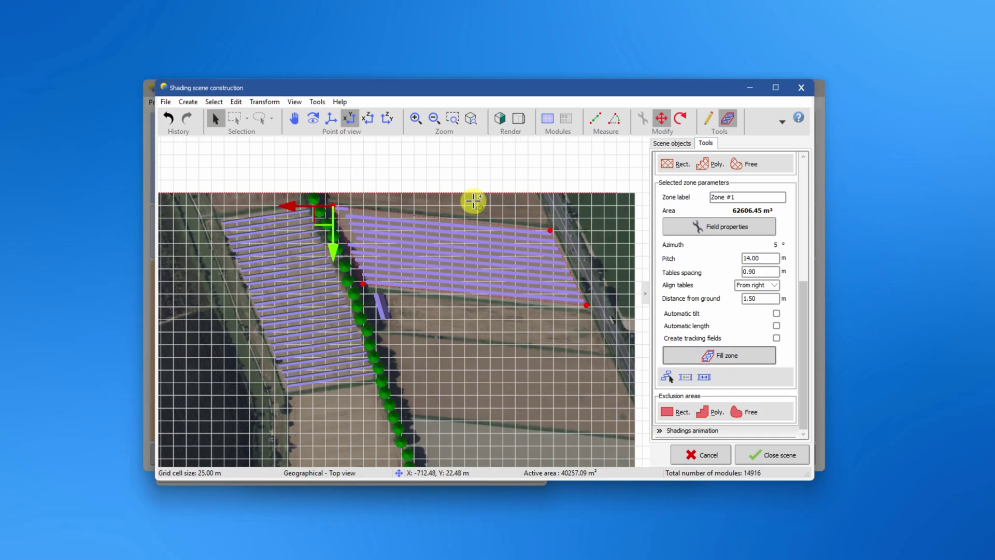
pyautogui.moveTo(473, 202); pyautogui.dragTo(629, 296)
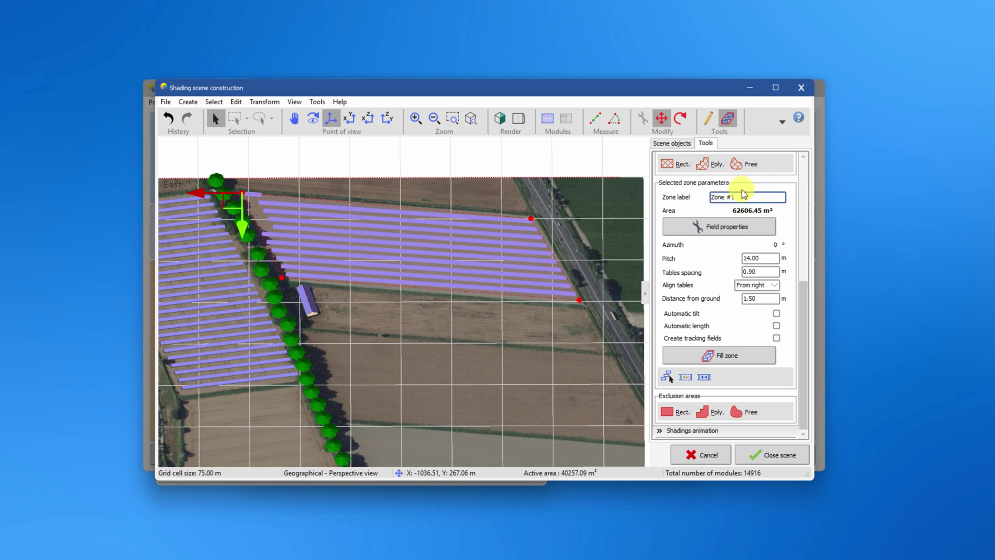
pyautogui.click(749, 167)
# Step: Draw a zone below Zone #1 and fill it with tracking fields: pitch 10, 1.5 m high, automatic length
pyautogui.click(203, 262)
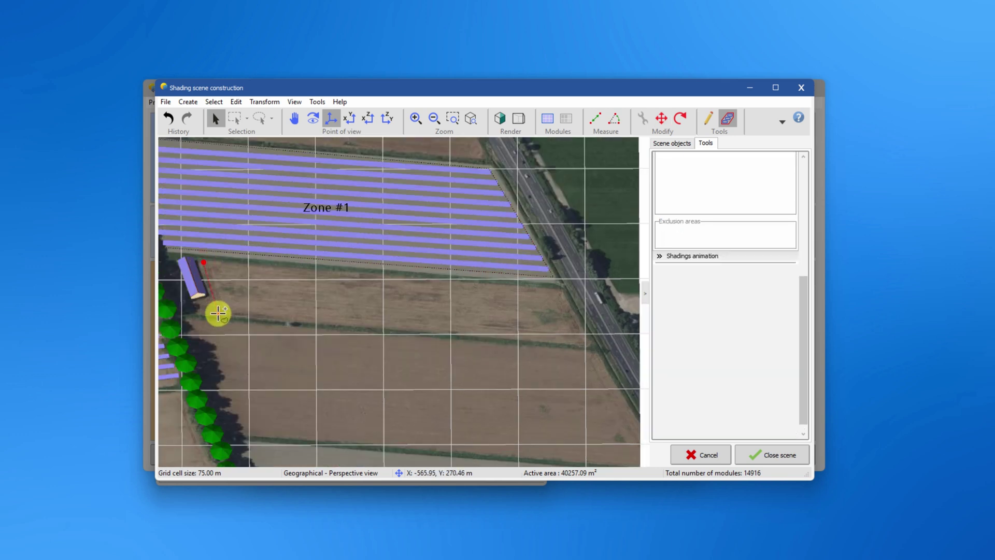
pyautogui.click(218, 313)
pyautogui.click(590, 343)
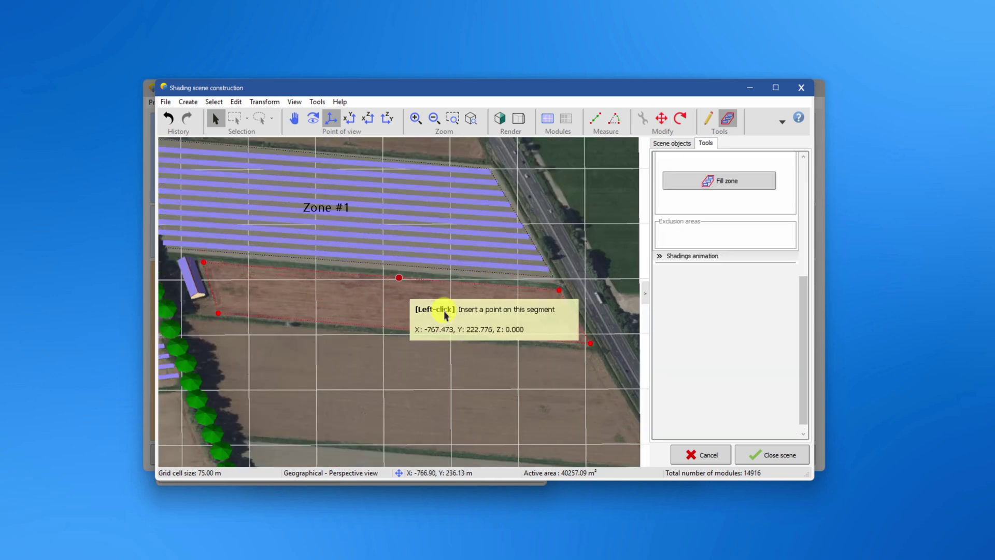
pyautogui.click(764, 305)
pyautogui.write('10')
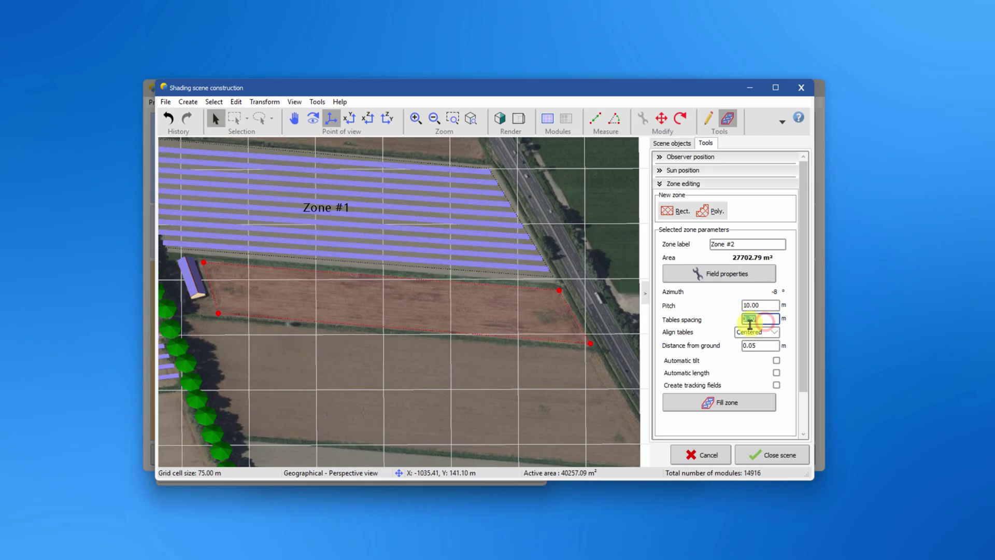
pyautogui.click(760, 346)
pyautogui.write('1.5')
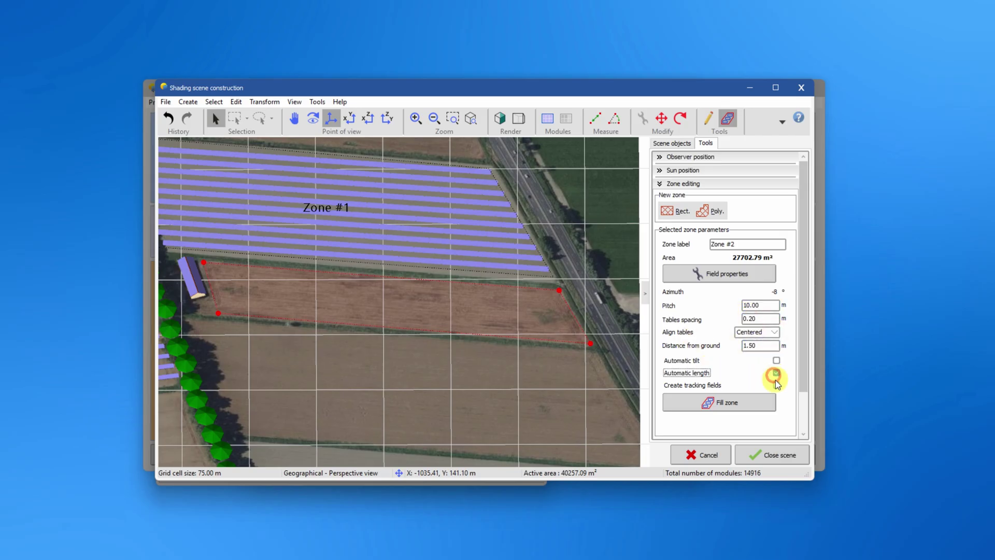
pyautogui.click(776, 385)
pyautogui.click(596, 330)
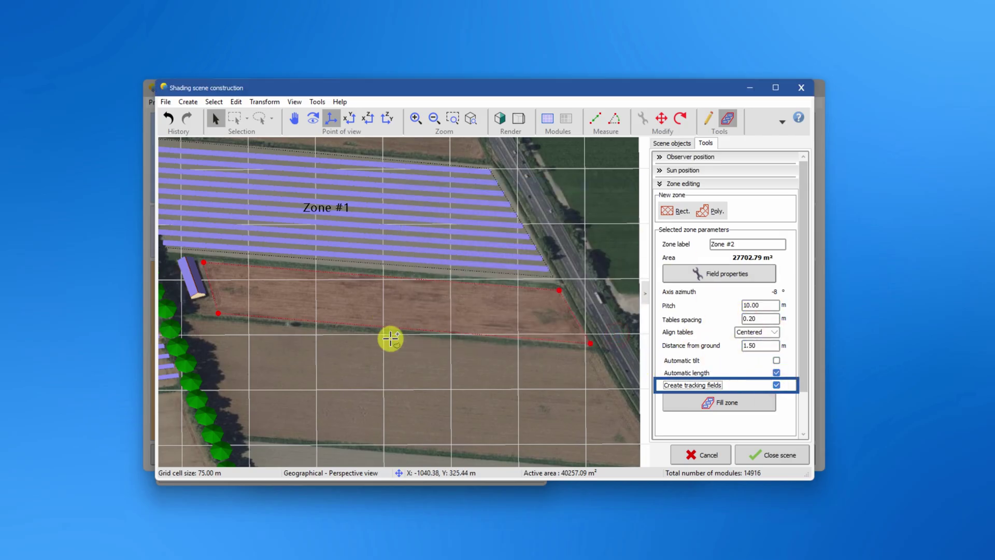
pyautogui.click(744, 402)
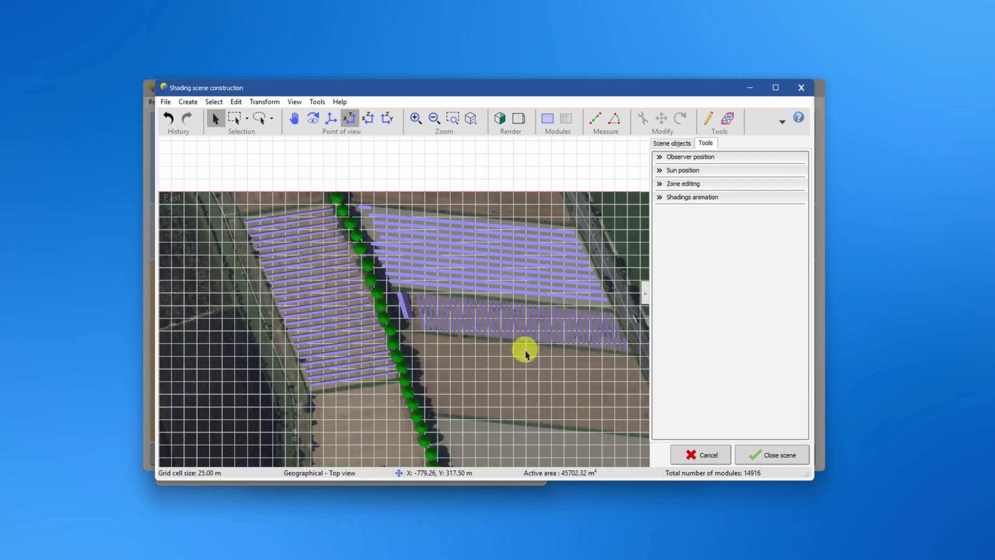
# Step: Confirm the diffuse shading setup for the trackers
pyautogui.click(317, 102)
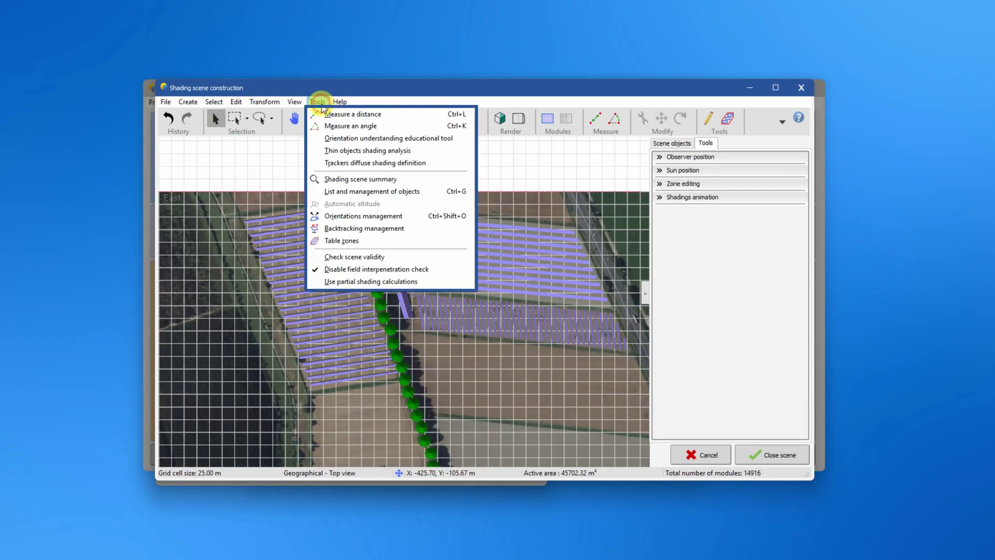
pyautogui.click(364, 164)
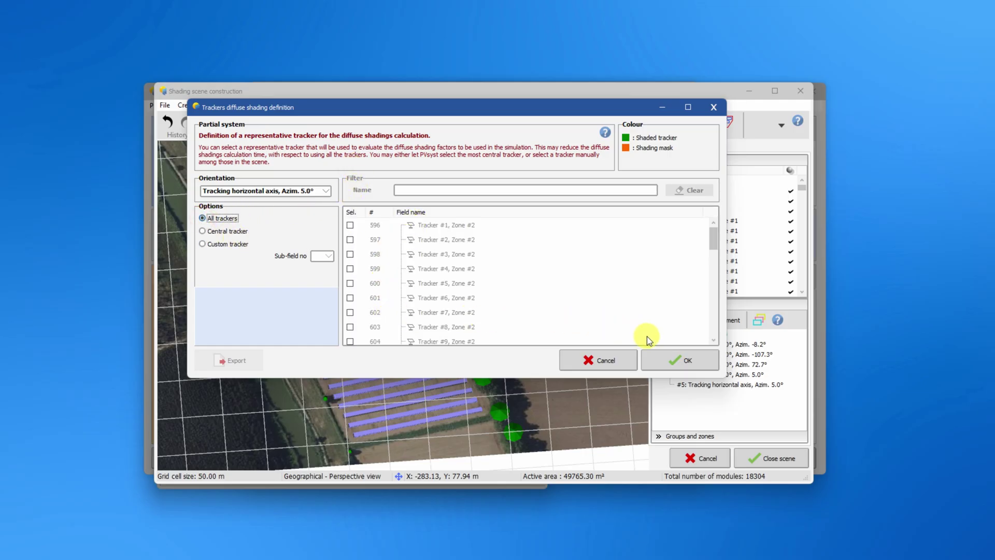
pyautogui.click(674, 358)
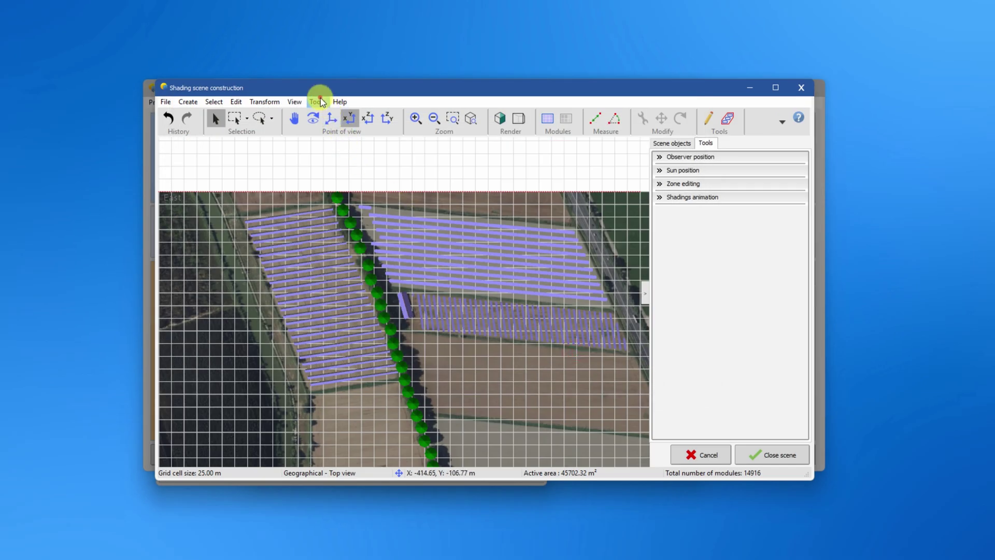
# Step: Enable Backtracking in Automatic mode for the trackers (20.0% GCR, 10 m pitch)
pyautogui.click(321, 101)
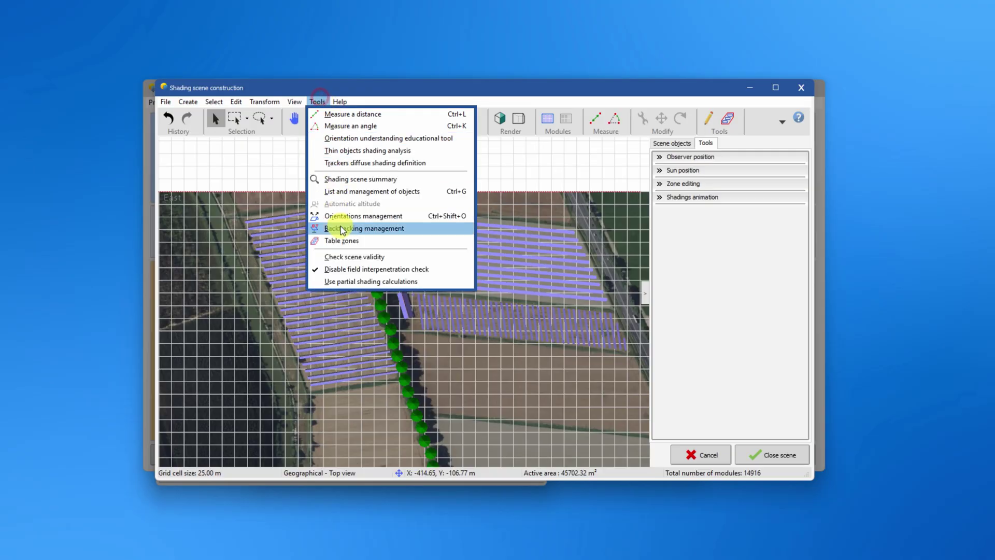
pyautogui.click(350, 227)
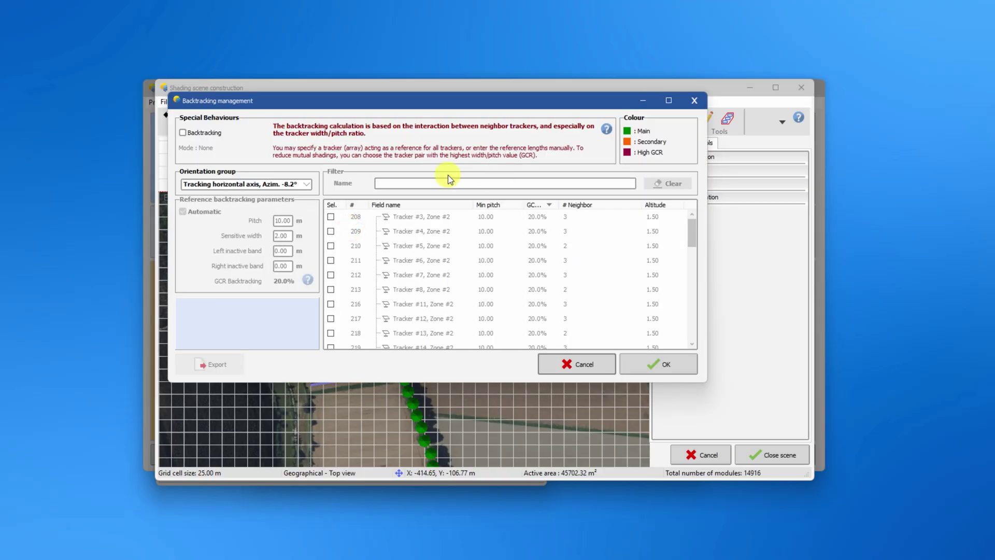
pyautogui.click(196, 134)
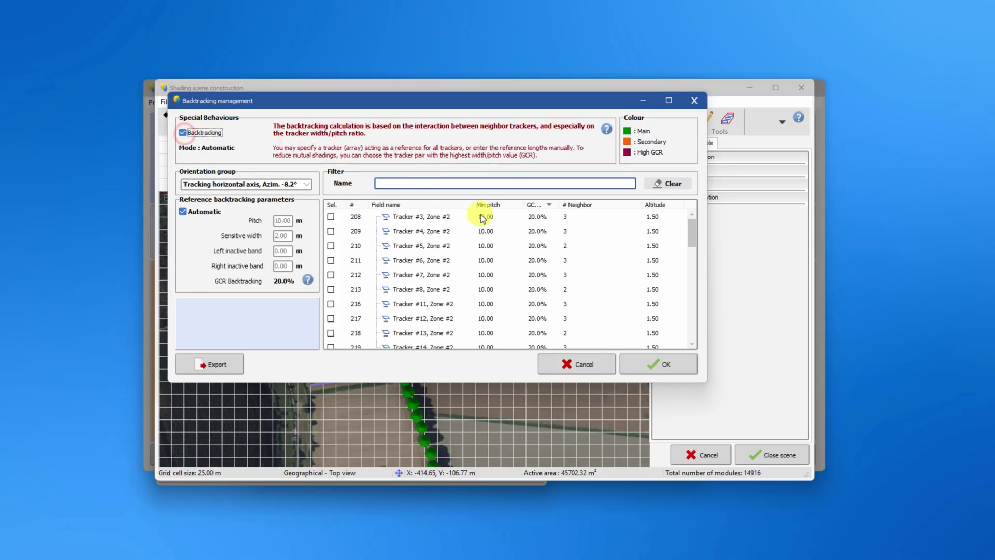
pyautogui.click(641, 360)
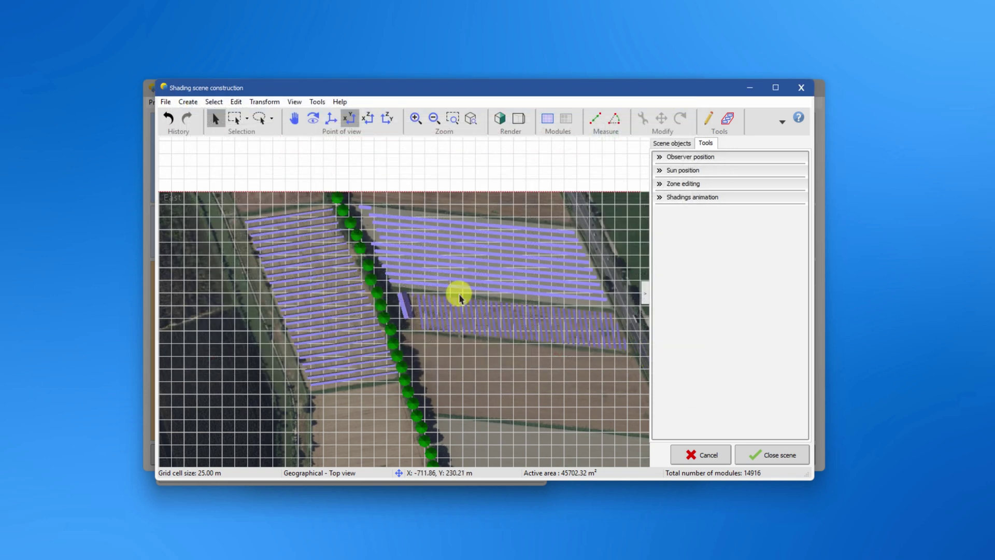
# Step: Open List and management of objects and scroll down to the Zone #1 tables
pyautogui.click(319, 103)
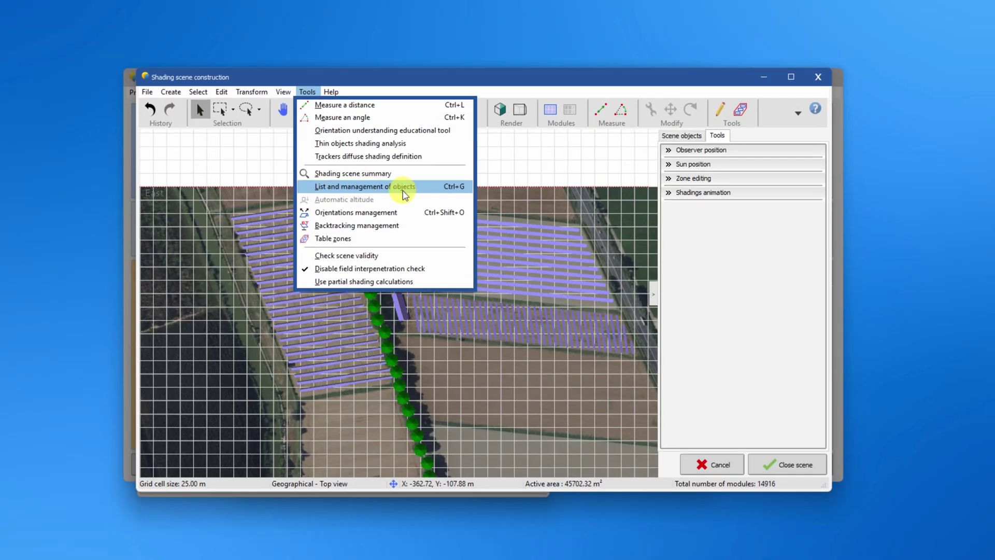
pyautogui.click(363, 191)
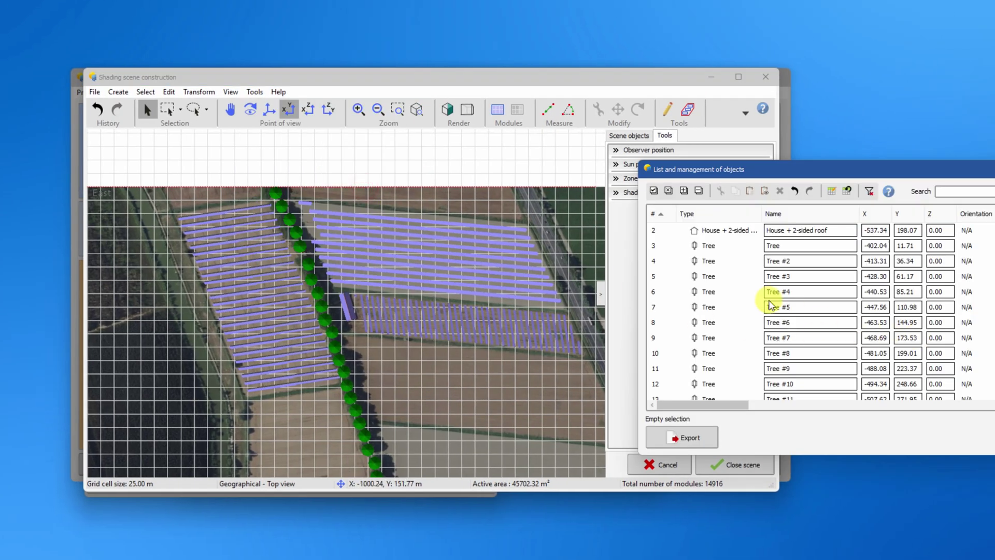
pyautogui.scroll(-7, 710, 363)
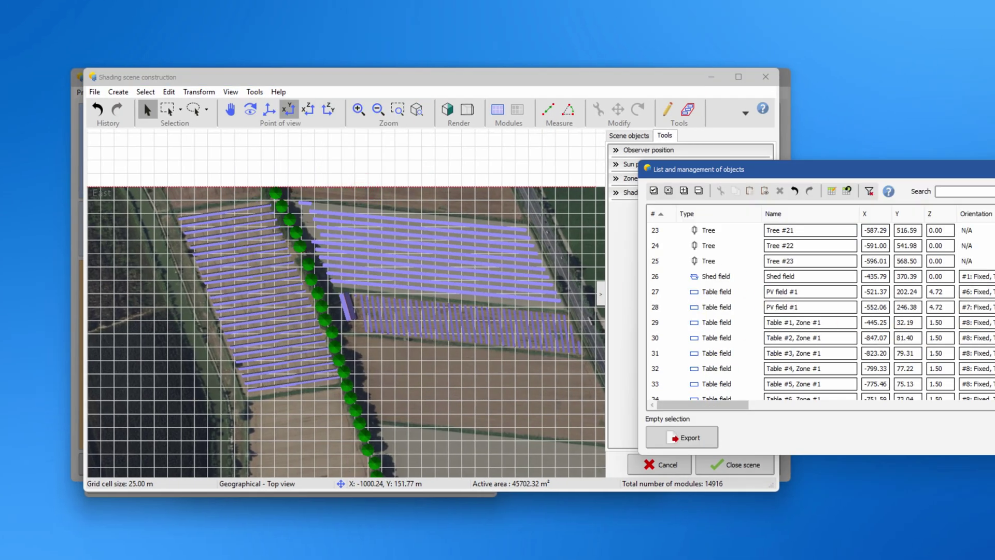
pyautogui.scroll(-20, 808, 311)
pyautogui.moveTo(925, 168); pyautogui.dragTo(746, 150)
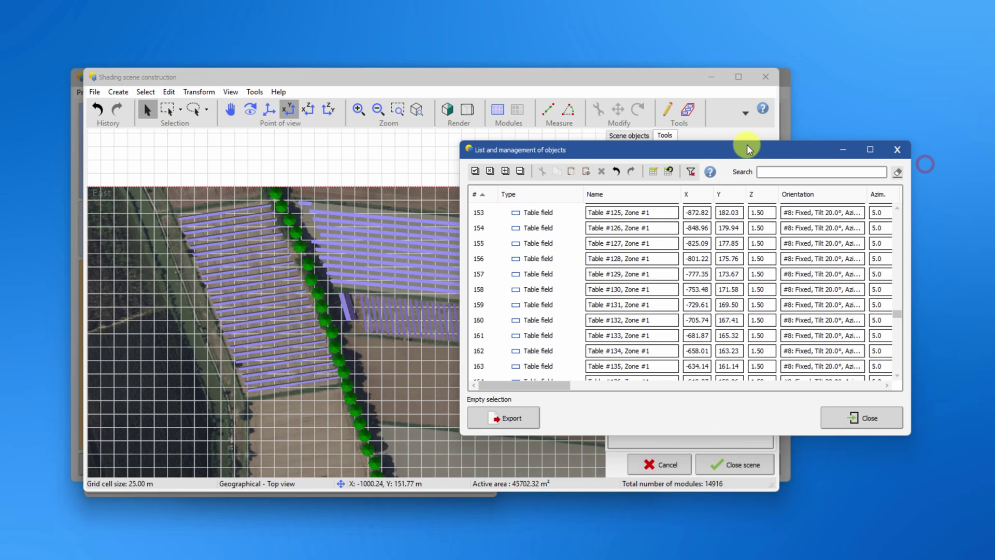
pyautogui.moveTo(894, 315); pyautogui.dragTo(901, 171)
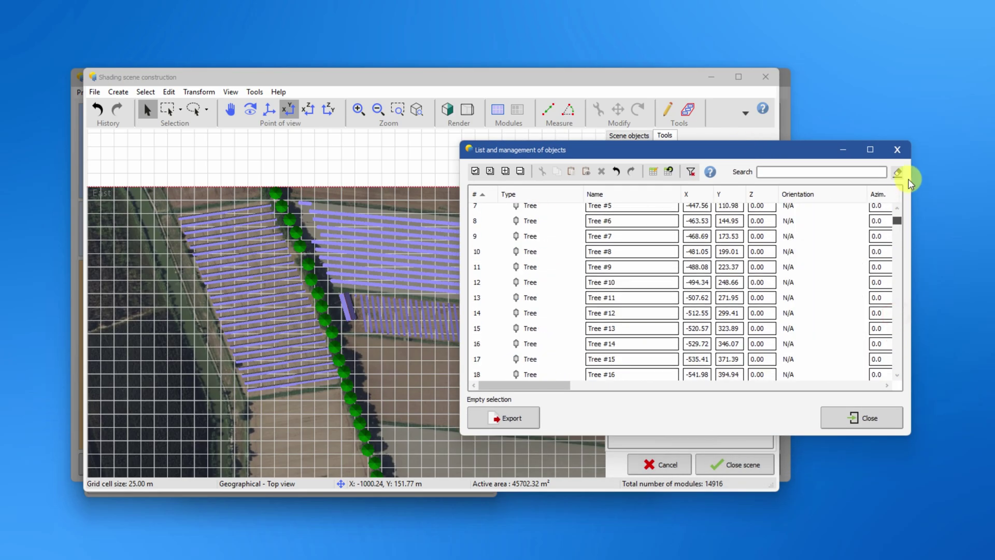
pyautogui.scroll(-3, 515, 270)
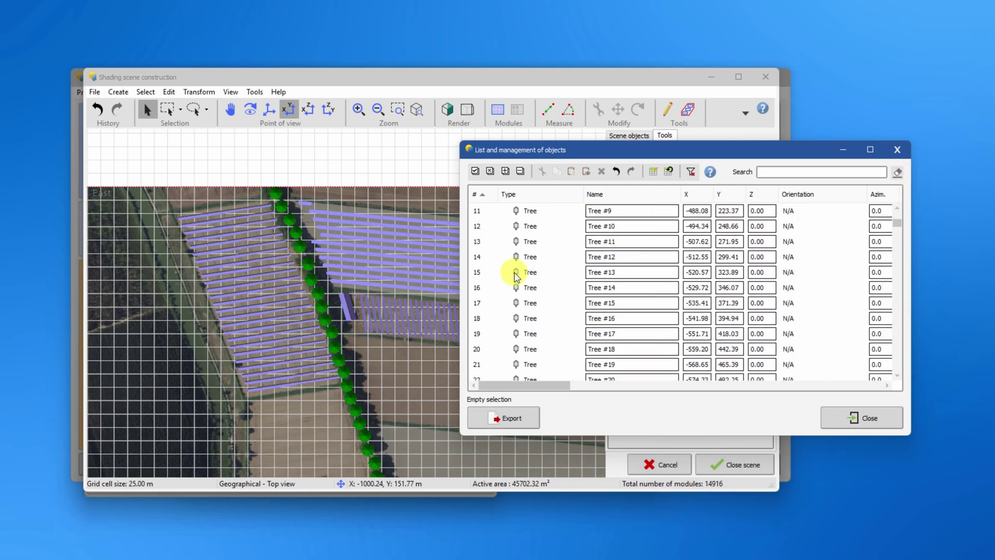
pyautogui.scroll(-2, 515, 273)
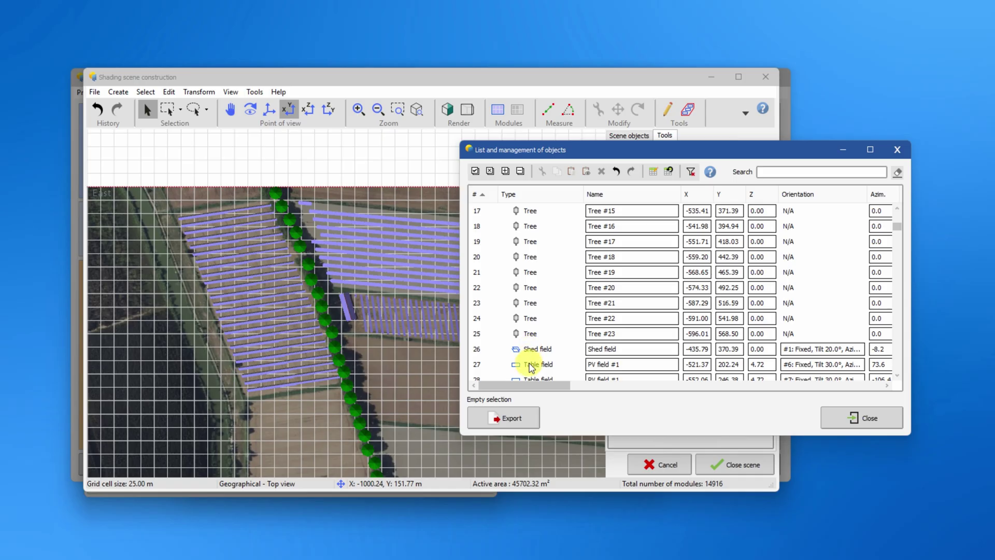
pyautogui.scroll(-1, 531, 368)
# Step: Select Table #1 through Table #35 of Zone #1
pyautogui.click(531, 352)
pyautogui.scroll(-18, 563, 313)
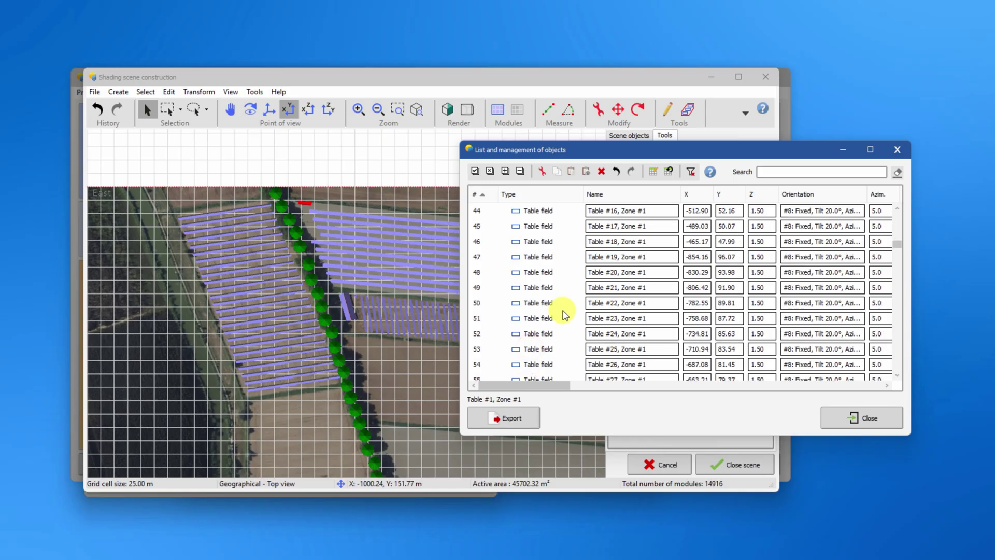
pyautogui.scroll(5, 565, 313)
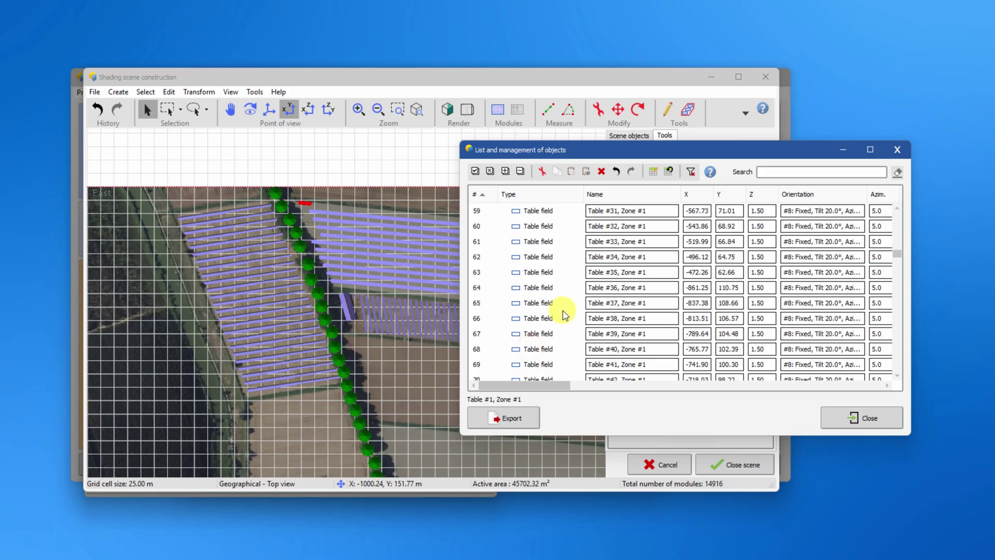
pyautogui.keyDown('shift'); pyautogui.click(537, 269); pyautogui.keyUp('shift')
# Step: Assign orientation #1 (20° tilt, −8.2° azimuth) to the 35 selected tables, modifying their PV field parameters
pyautogui.moveTo(585, 151); pyautogui.dragTo(691, 79)
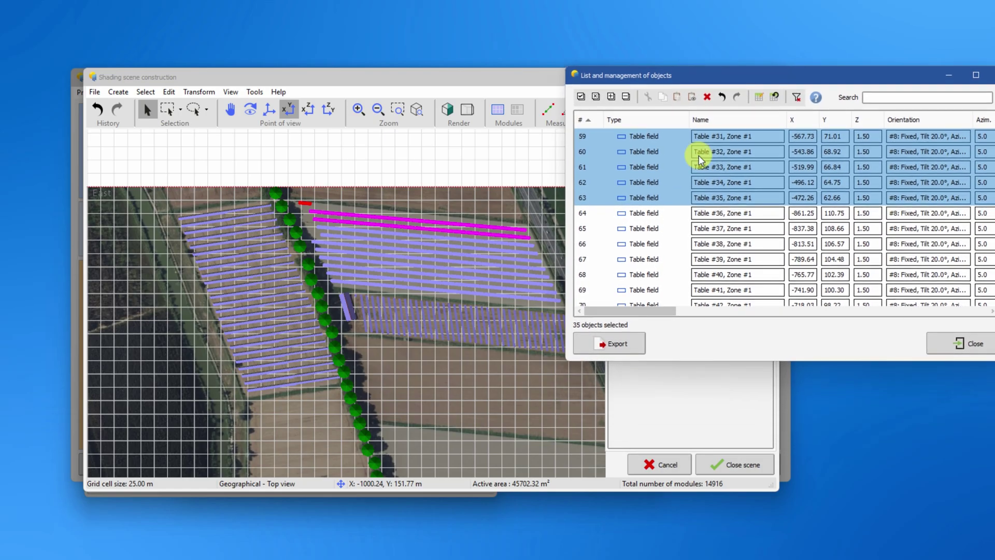
pyautogui.moveTo(620, 311); pyautogui.dragTo(672, 311)
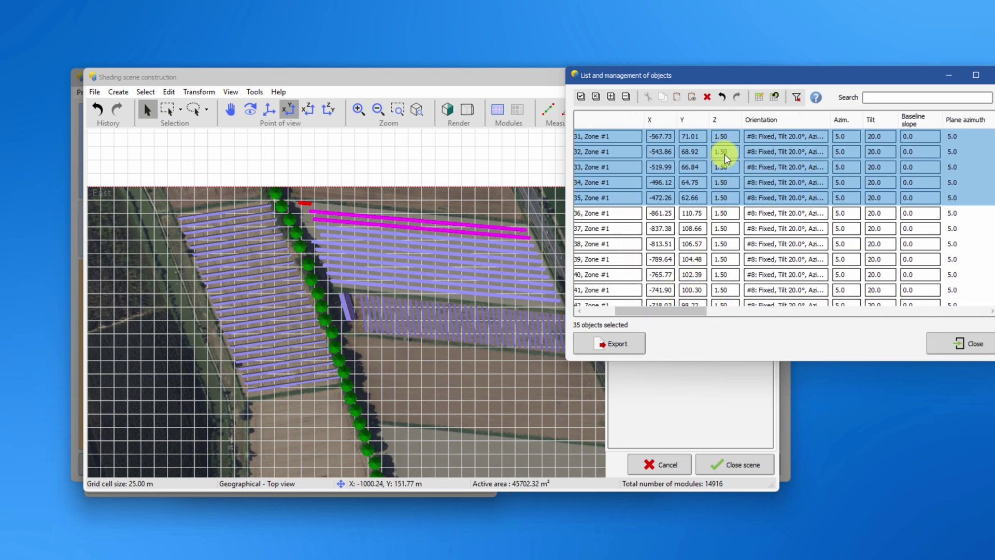
pyautogui.click(763, 203)
pyautogui.click(761, 203)
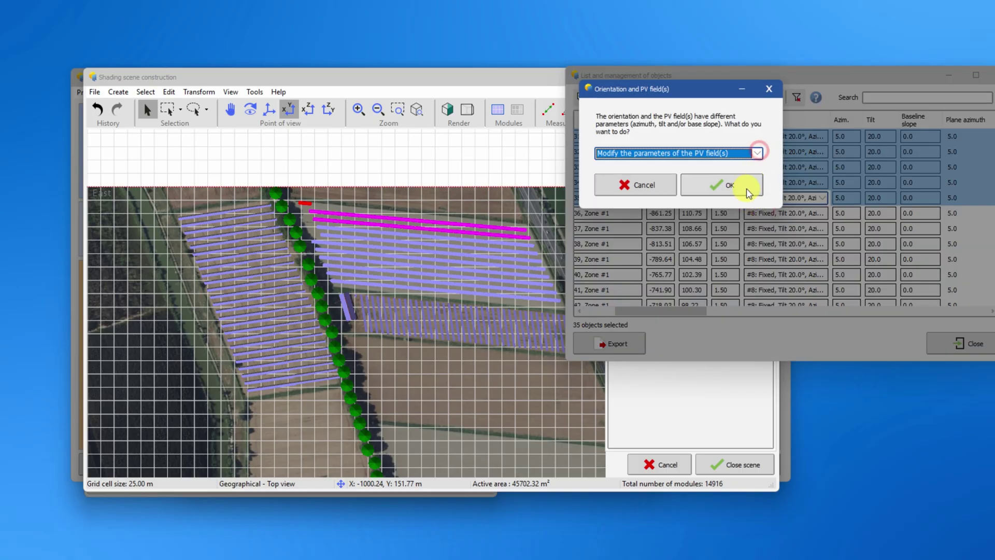
pyautogui.click(748, 188)
pyautogui.scroll(3, 438, 210)
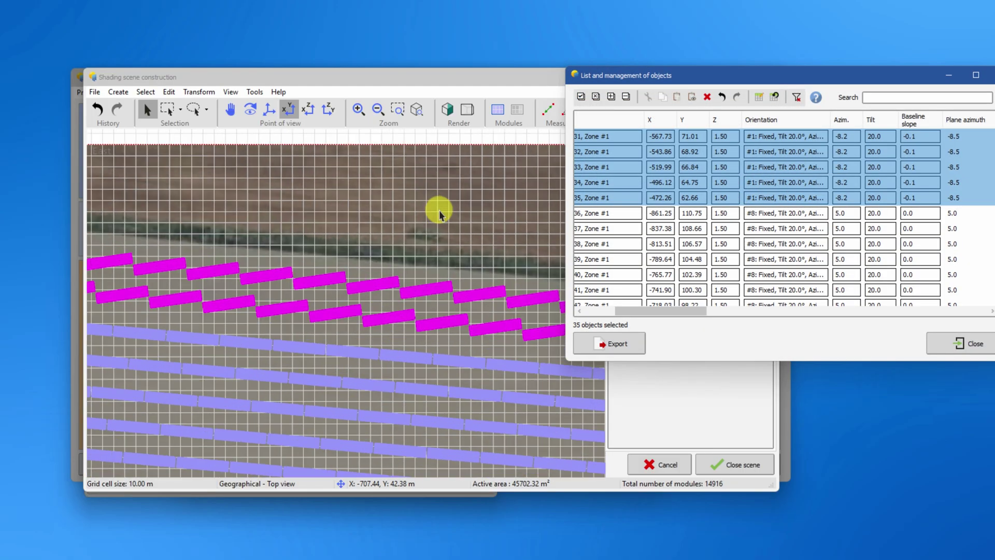
pyautogui.moveTo(432, 340); pyautogui.dragTo(264, 269)
pyautogui.click(291, 108)
pyautogui.click(796, 97)
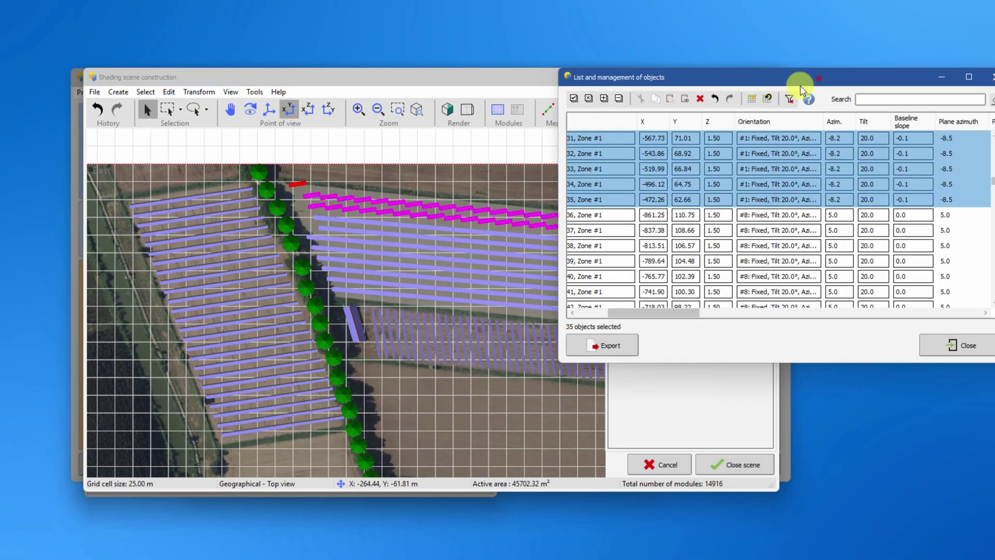
# Step: In Orientations management, move '3D fields (42)' into orientation group #5 with the 4608-module sub-array
pyautogui.click(683, 354)
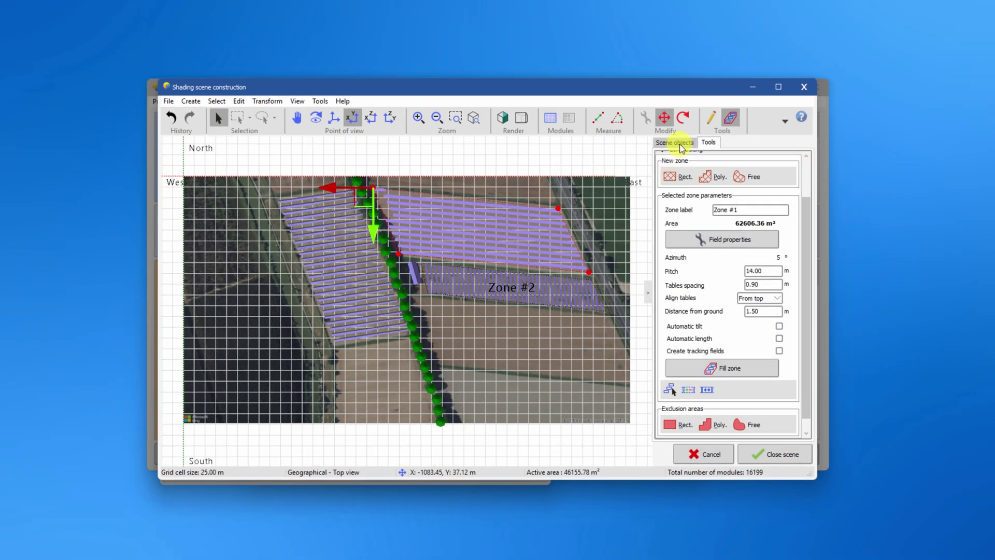
pyautogui.click(680, 142)
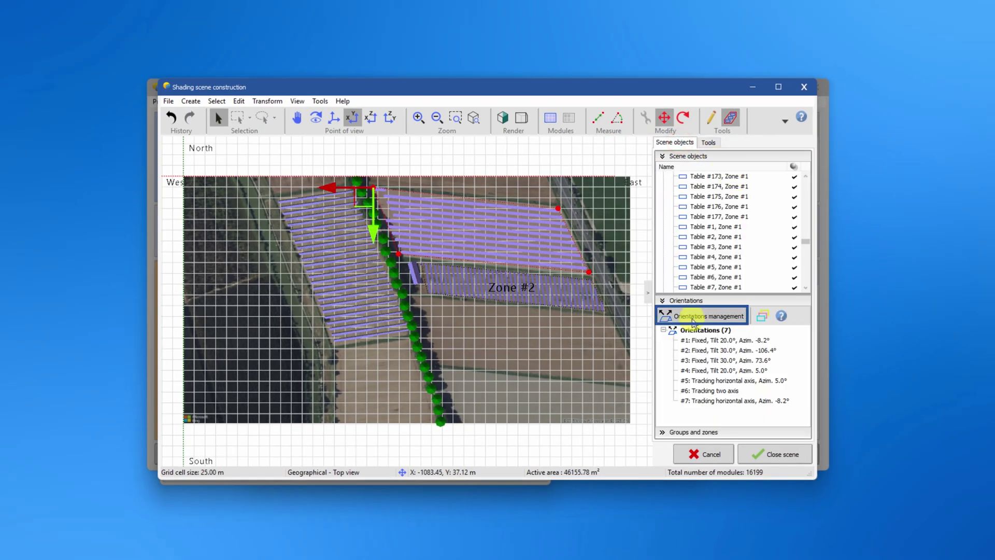
pyautogui.click(707, 315)
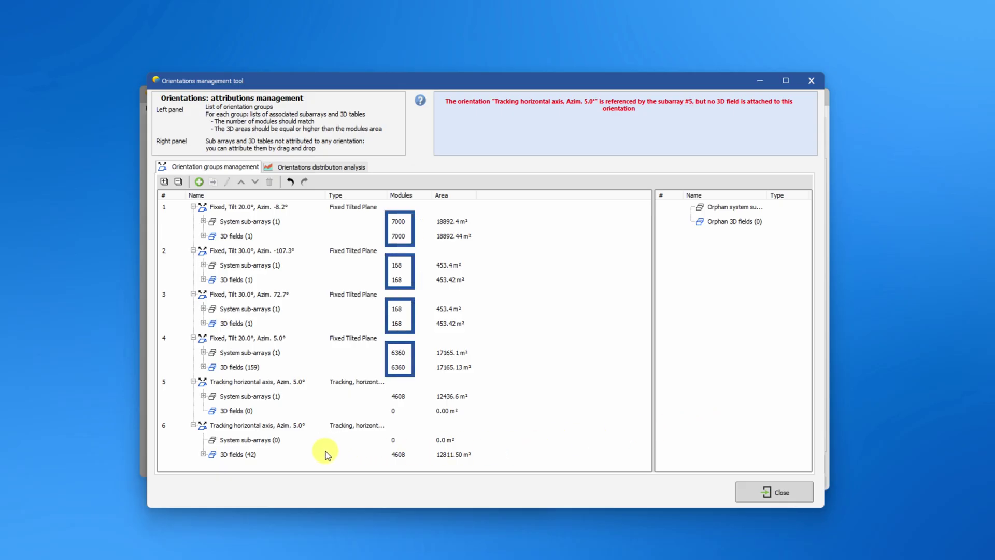
pyautogui.moveTo(258, 454); pyautogui.dragTo(238, 409)
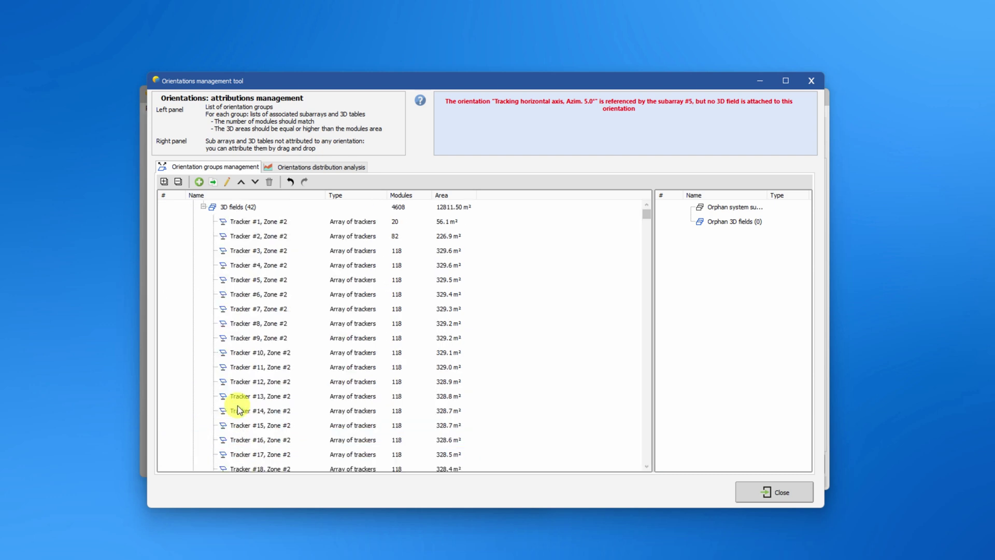
pyautogui.click(203, 206)
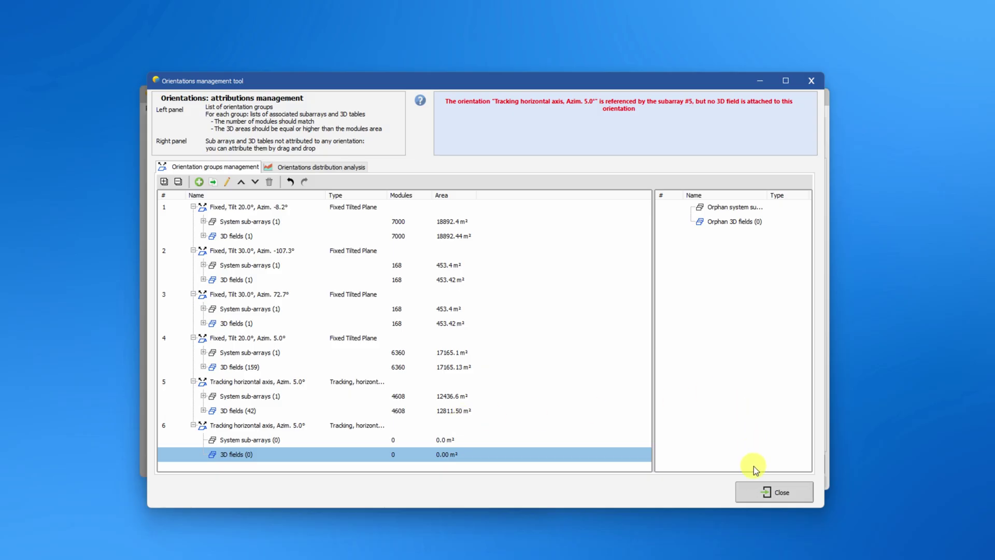
pyautogui.click(769, 491)
# Step: Play the 21 December 2024 shading animation in 15-minute steps and set the time to 16h00
pyautogui.click(721, 153)
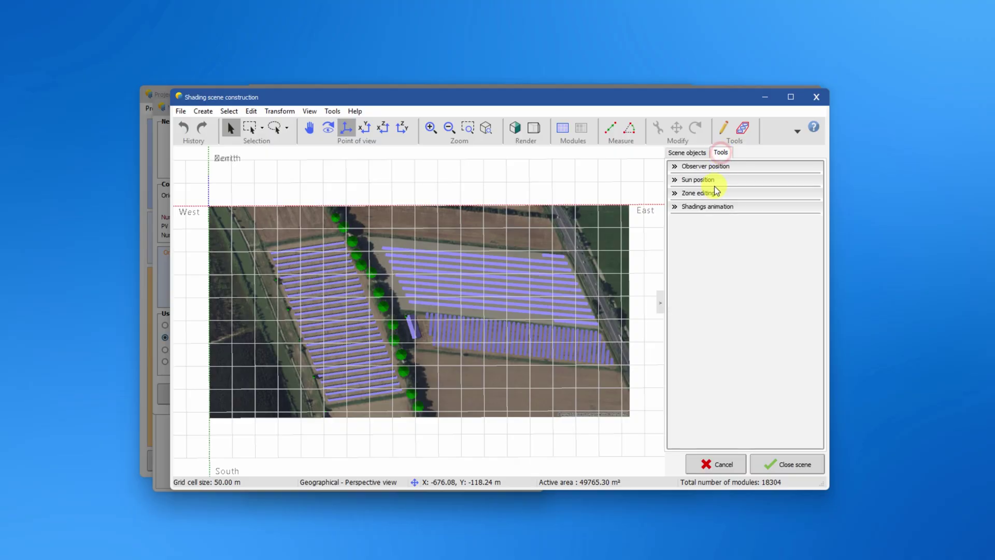
pyautogui.click(678, 207)
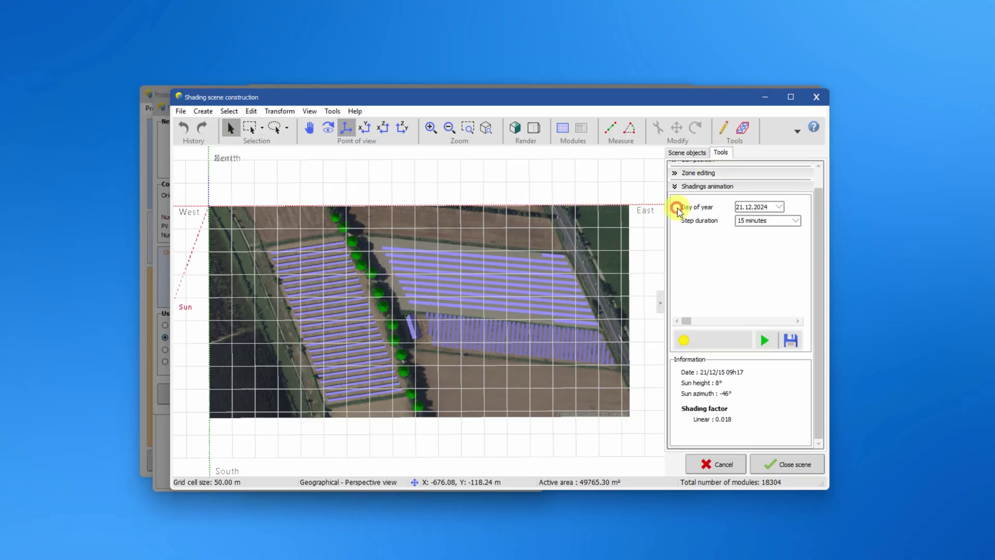
pyautogui.click(760, 337)
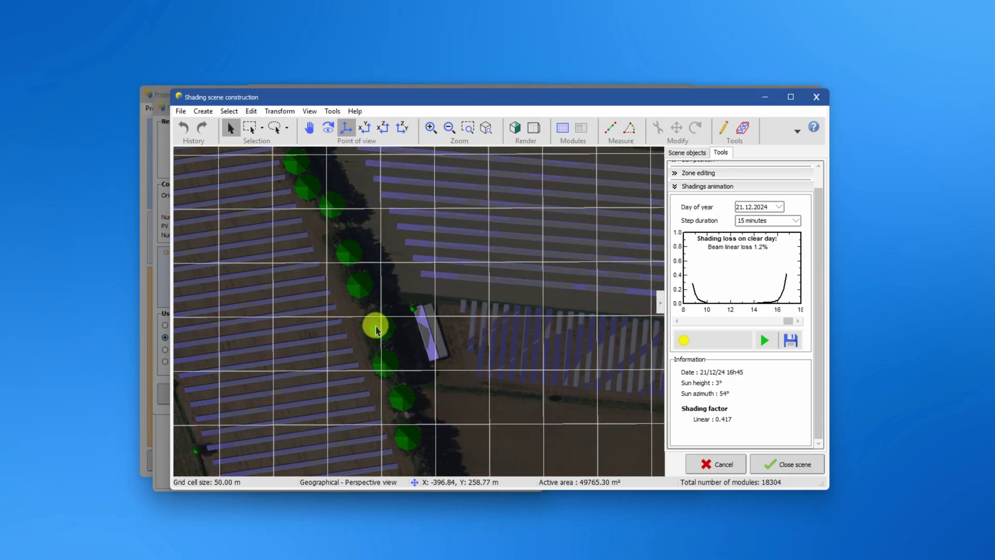
pyautogui.scroll(-2, 497, 293)
pyautogui.scroll(2, 339, 306)
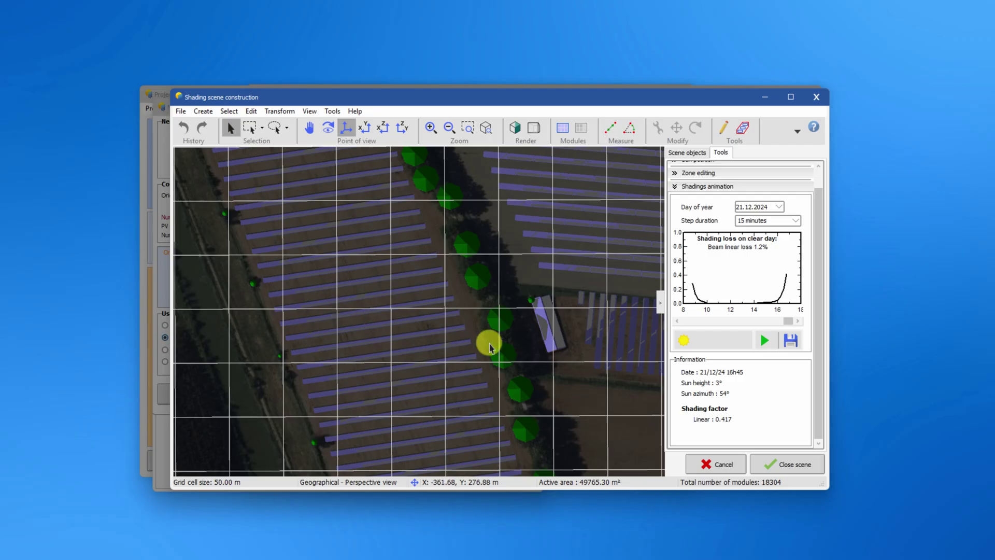
pyautogui.scroll(2, 539, 347)
pyautogui.moveTo(790, 322)
pyautogui.mouseDown()
pyautogui.moveTo(740, 321)
pyautogui.moveTo(781, 327)
pyautogui.mouseUp()
pyautogui.scroll(-4, 464, 290)
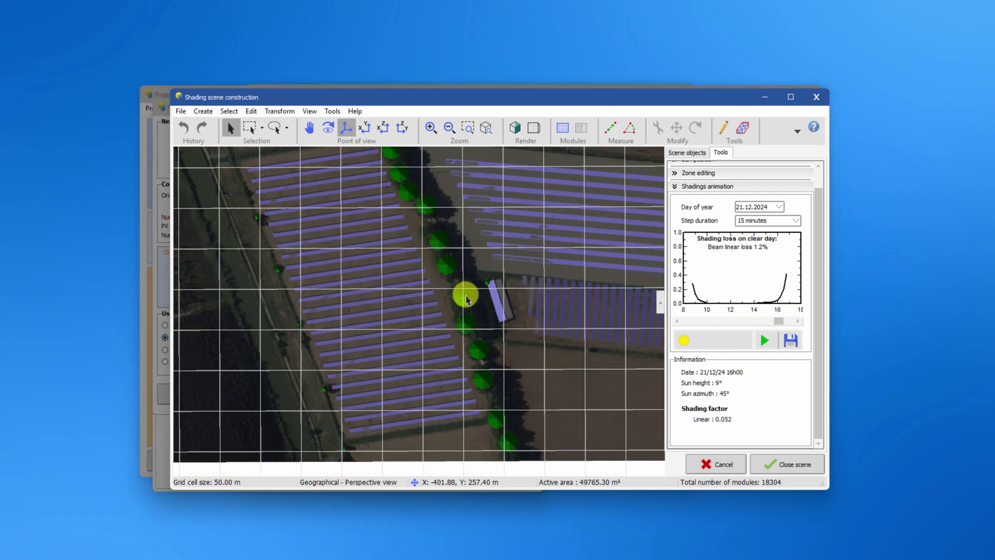
# Step: Define a partition of 4 rectangles in height on the shed field
pyautogui.click(414, 296)
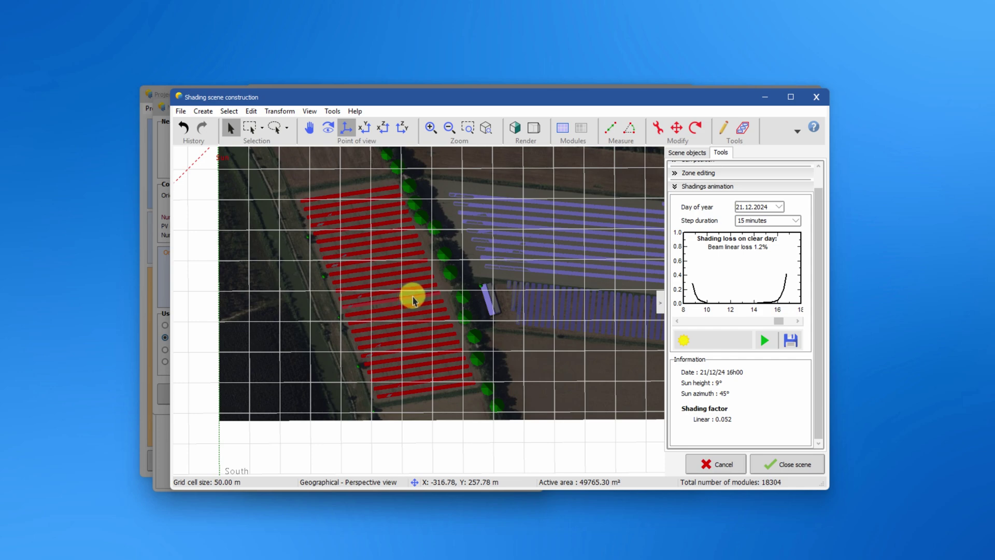
pyautogui.doubleClick(413, 300)
pyautogui.click(620, 120)
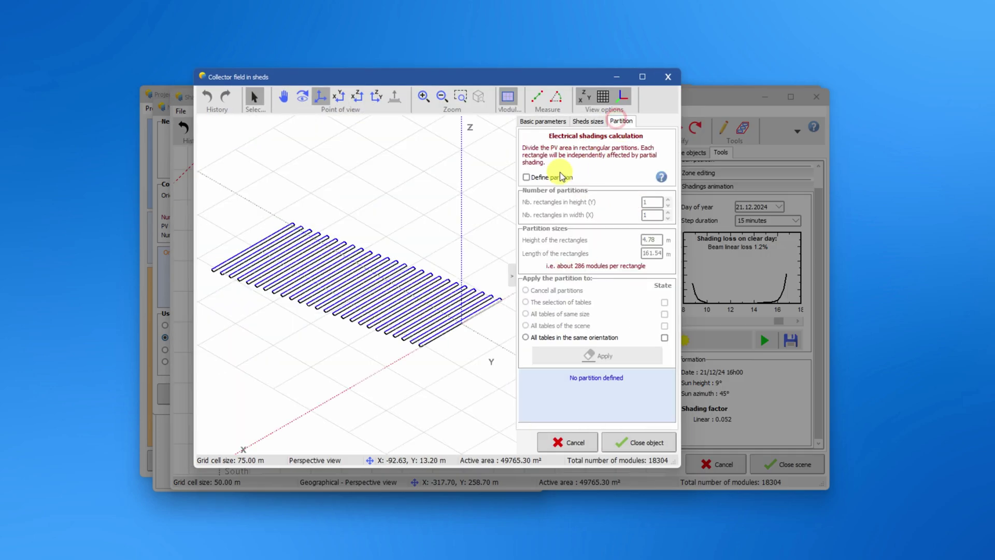
pyautogui.click(527, 177)
pyautogui.click(668, 200)
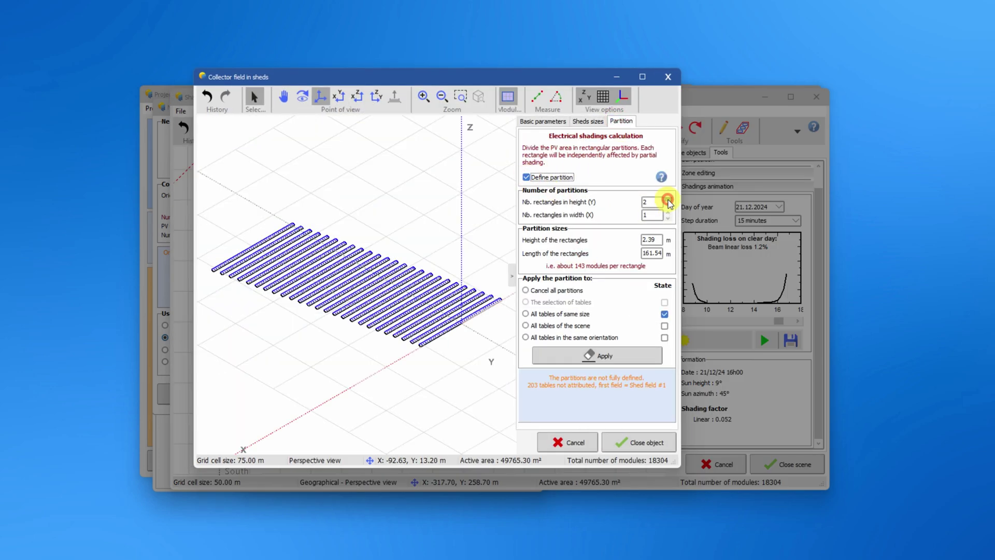
pyautogui.click(667, 199)
pyautogui.click(668, 200)
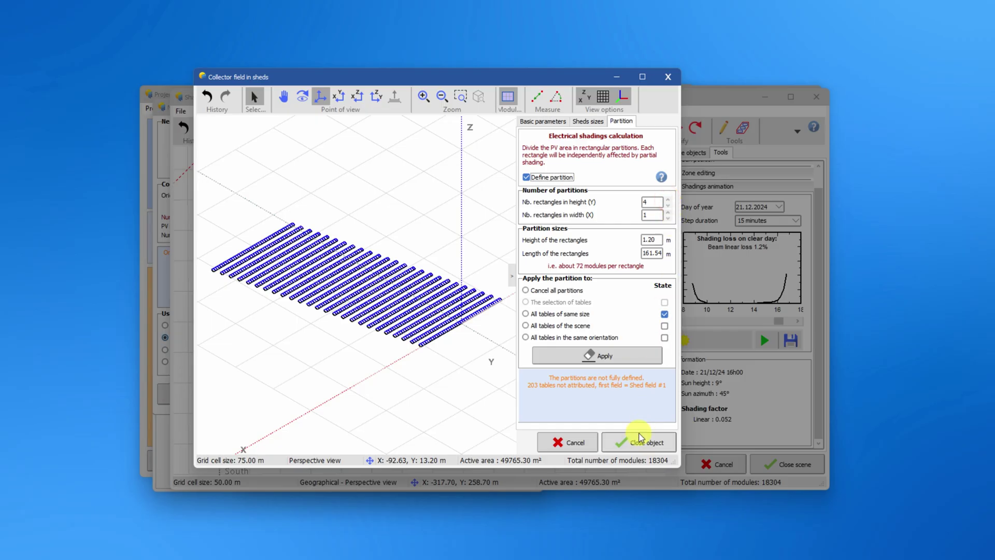
pyautogui.click(637, 442)
pyautogui.scroll(5, 396, 266)
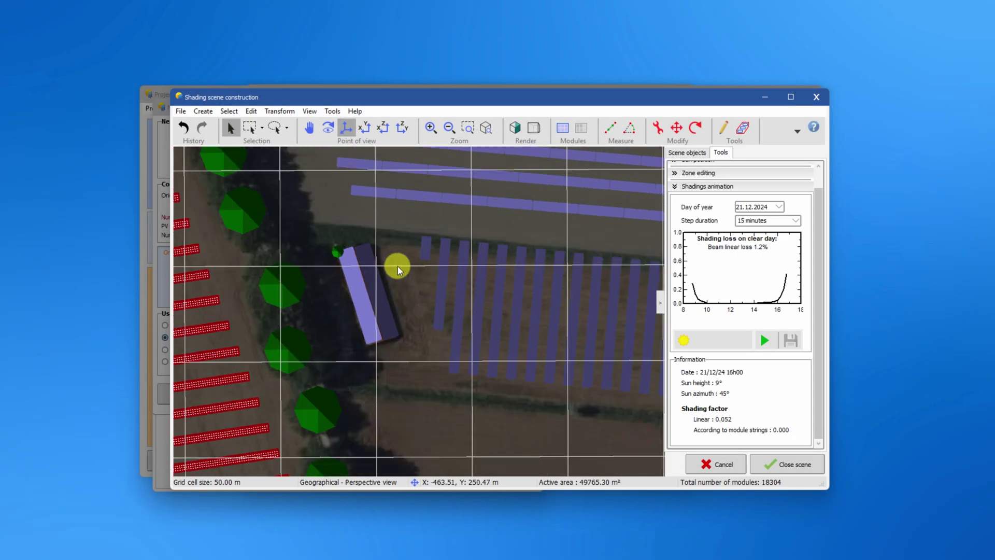
# Step: Define a partition of 8 rectangles in height by 1 in width on the separate PV table
pyautogui.doubleClick(376, 284)
pyautogui.click(643, 143)
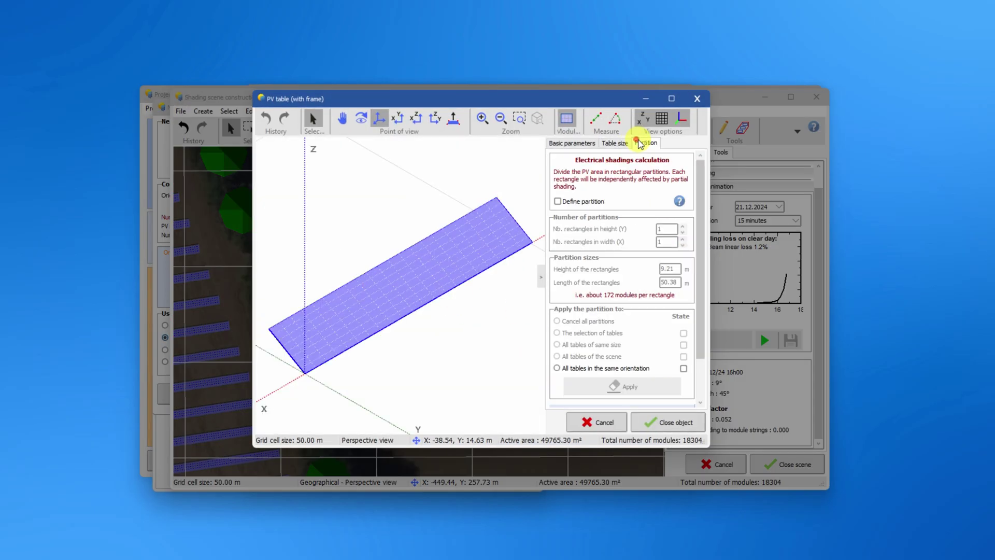
pyautogui.click(557, 201)
pyautogui.click(657, 224)
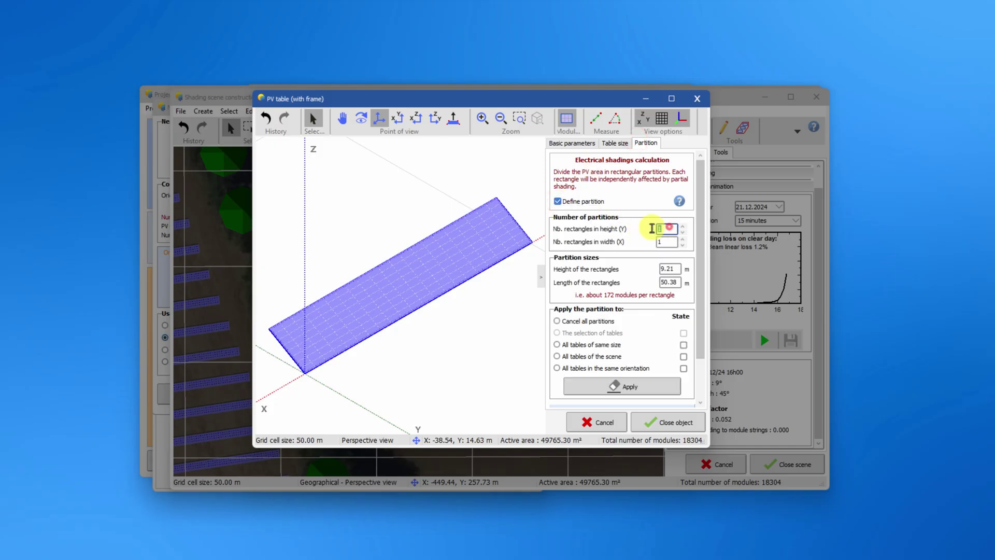
pyautogui.click(674, 422)
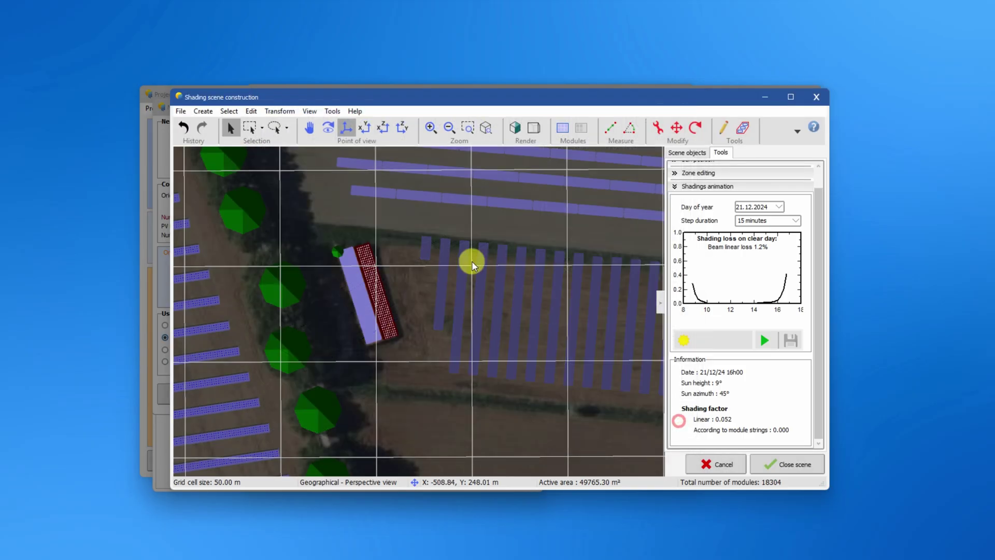
pyautogui.click(356, 280)
pyautogui.doubleClick(355, 281)
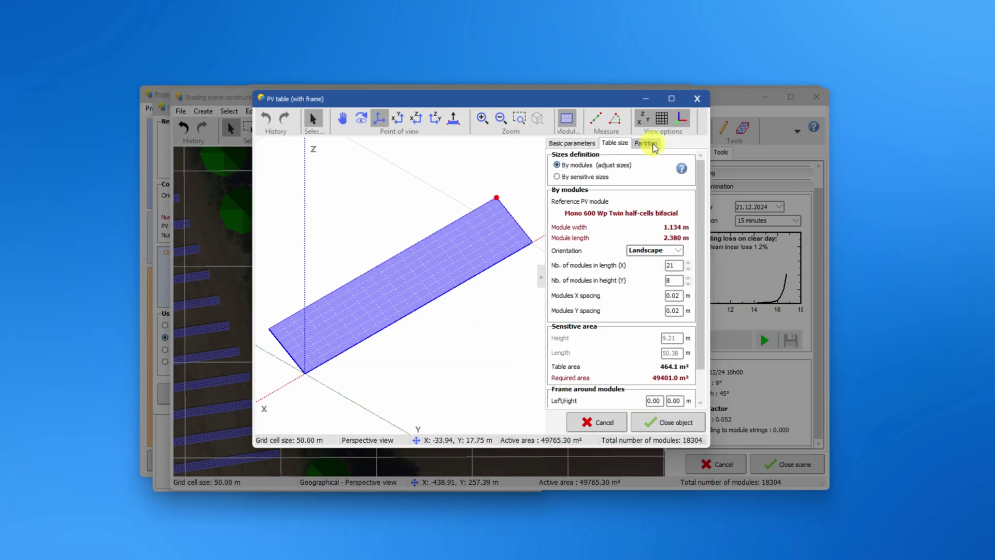
pyautogui.click(645, 143)
pyautogui.click(566, 205)
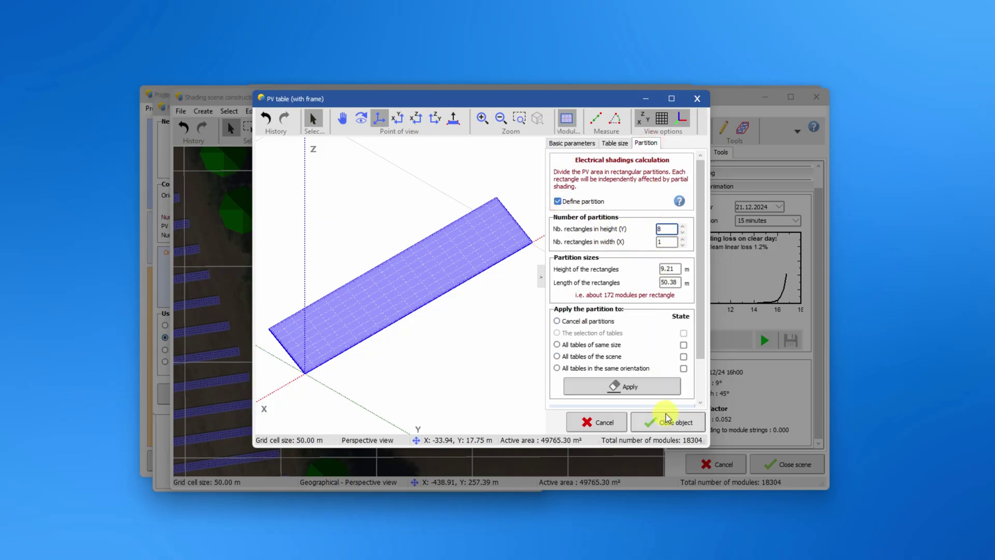
pyautogui.click(684, 422)
pyautogui.scroll(2, 233, 213)
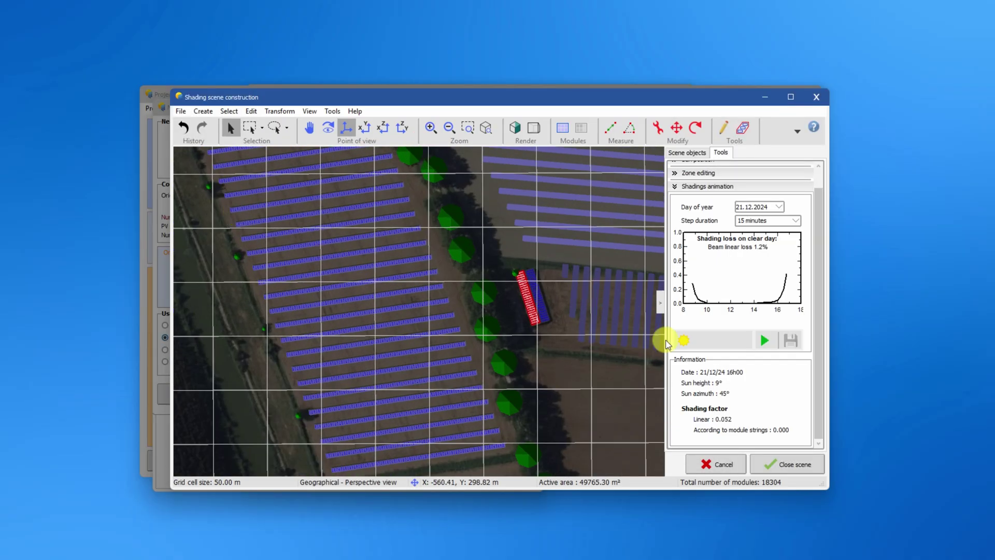
# Step: Replay the 21 December shading animation on the partitioned field and review hours back to 09h00
pyautogui.click(762, 348)
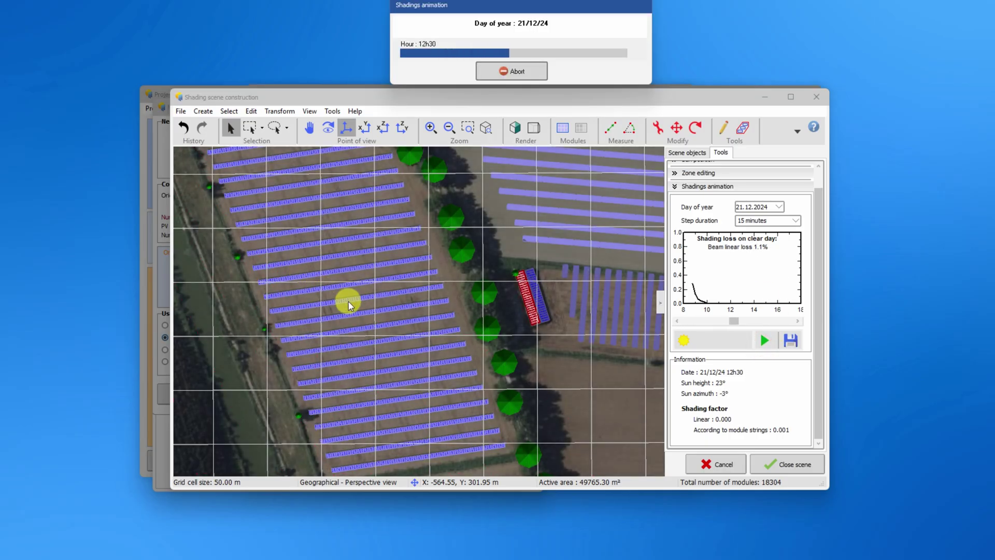
pyautogui.scroll(1, 387, 313)
pyautogui.scroll(1, 390, 288)
pyautogui.scroll(1, 394, 287)
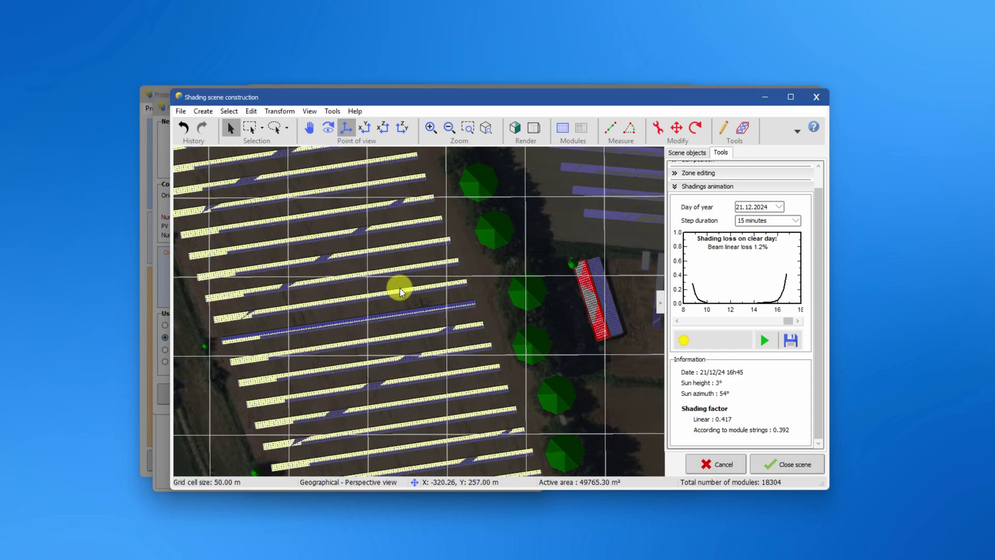
pyautogui.scroll(1, 422, 331)
pyautogui.moveTo(791, 321)
pyautogui.mouseDown()
pyautogui.moveTo(692, 315)
pyautogui.moveTo(799, 315)
pyautogui.mouseUp()
pyautogui.scroll(-3, 388, 295)
pyautogui.scroll(3, 572, 290)
pyautogui.scroll(-5, 582, 229)
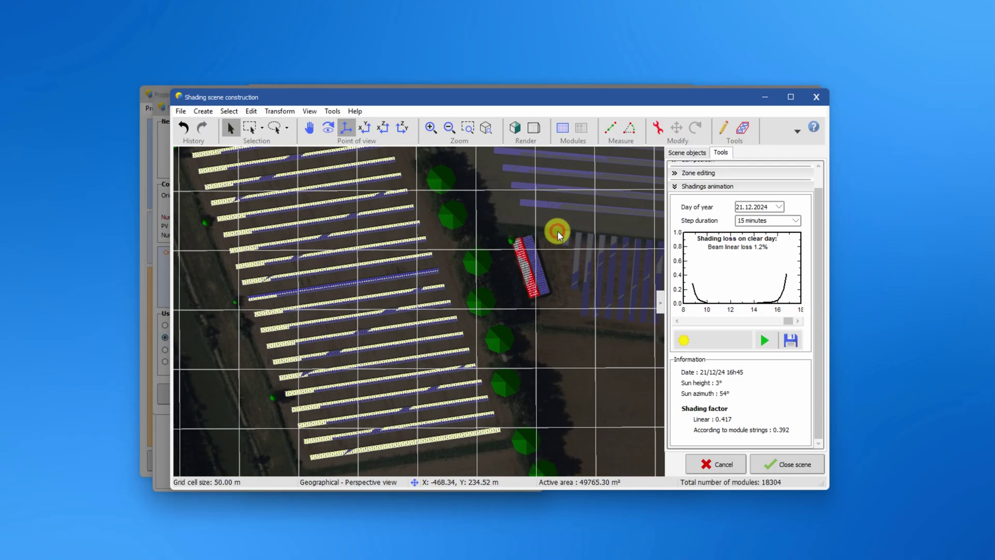
# Step: Switch calculation to Fast (table), then review the orientation #1 shading factor table and iso-shading diagram
pyautogui.click(787, 464)
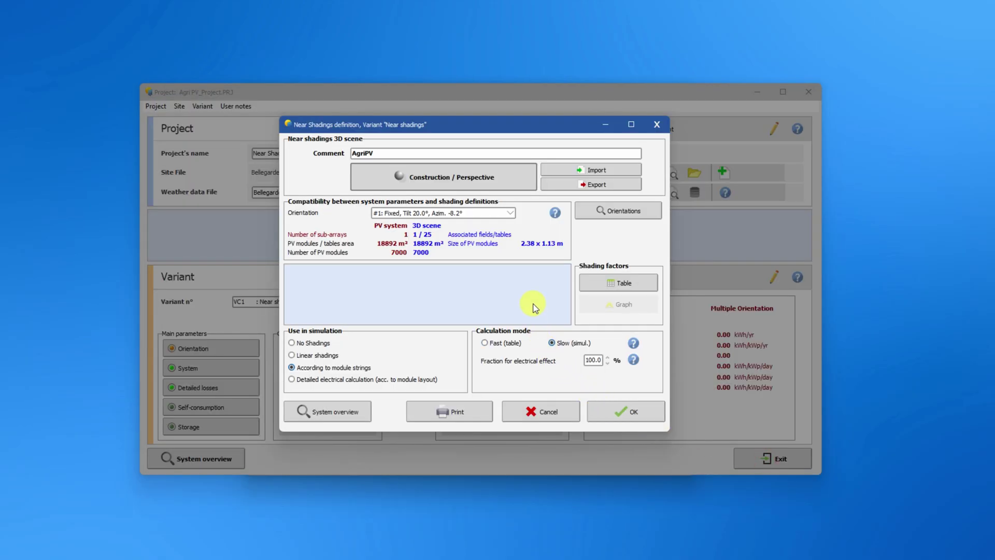
pyautogui.click(487, 344)
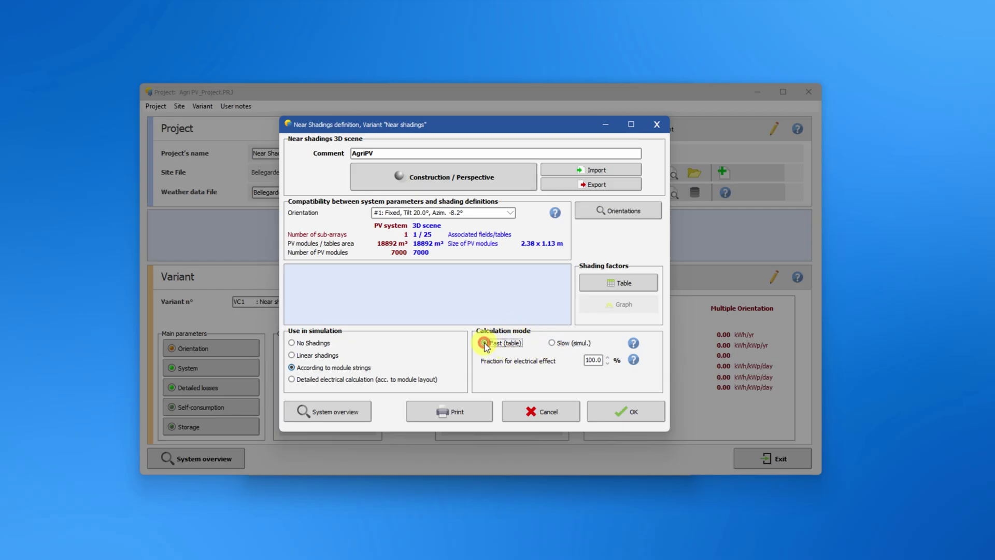
pyautogui.click(621, 284)
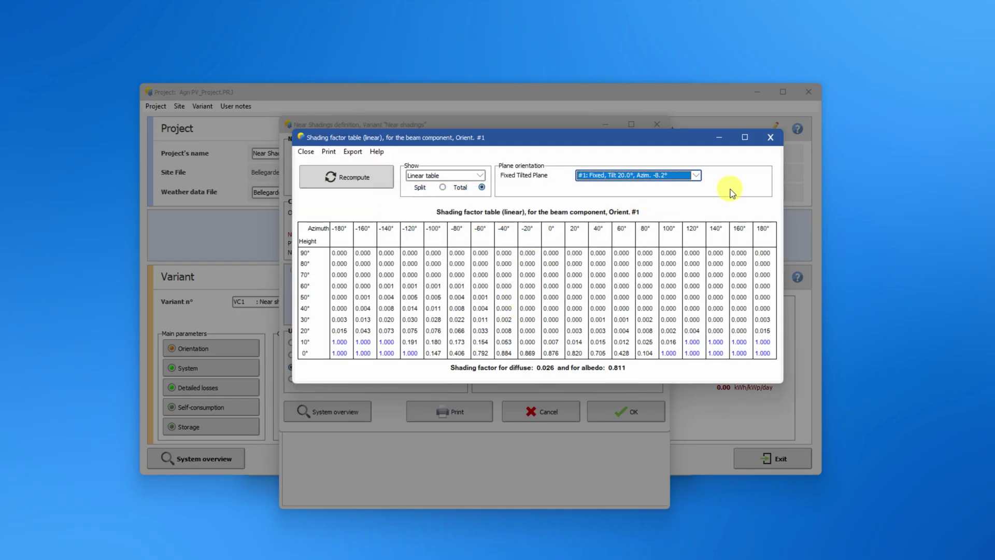
pyautogui.click(697, 177)
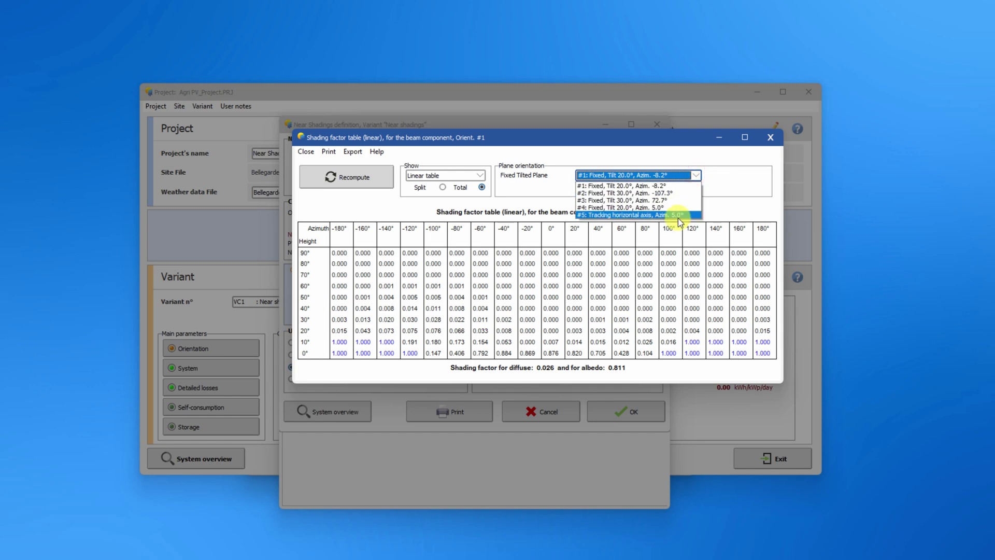
pyautogui.click(696, 176)
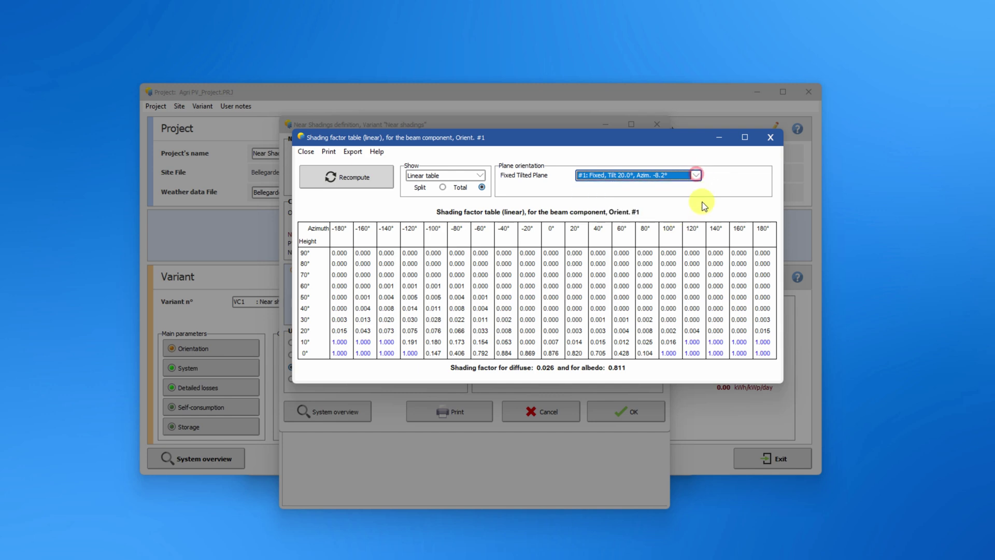
pyautogui.click(771, 138)
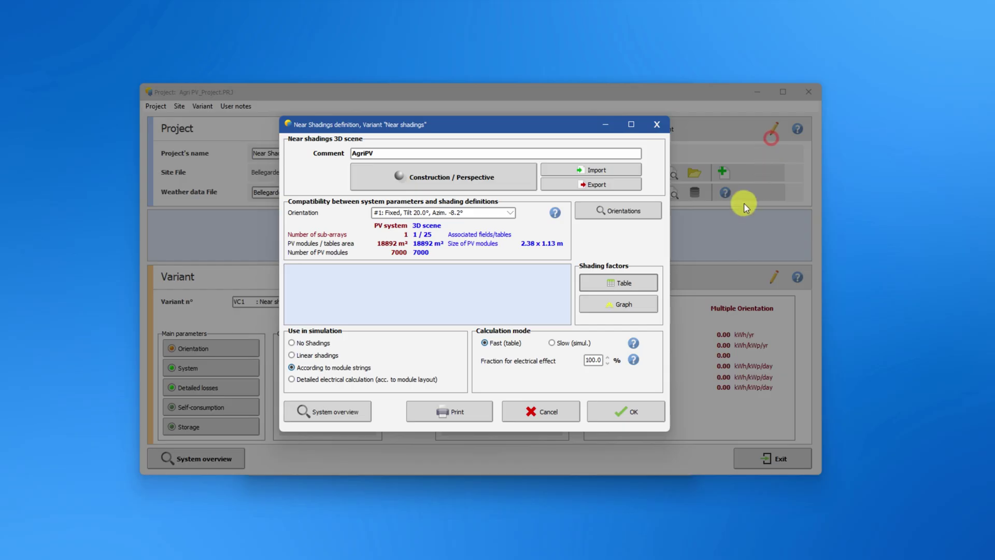
pyautogui.click(625, 304)
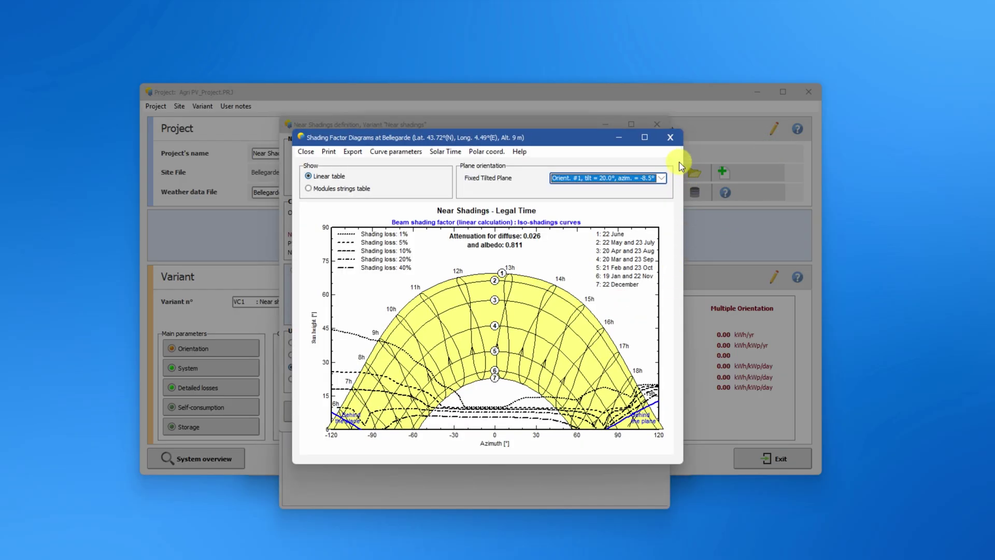
pyautogui.click(676, 137)
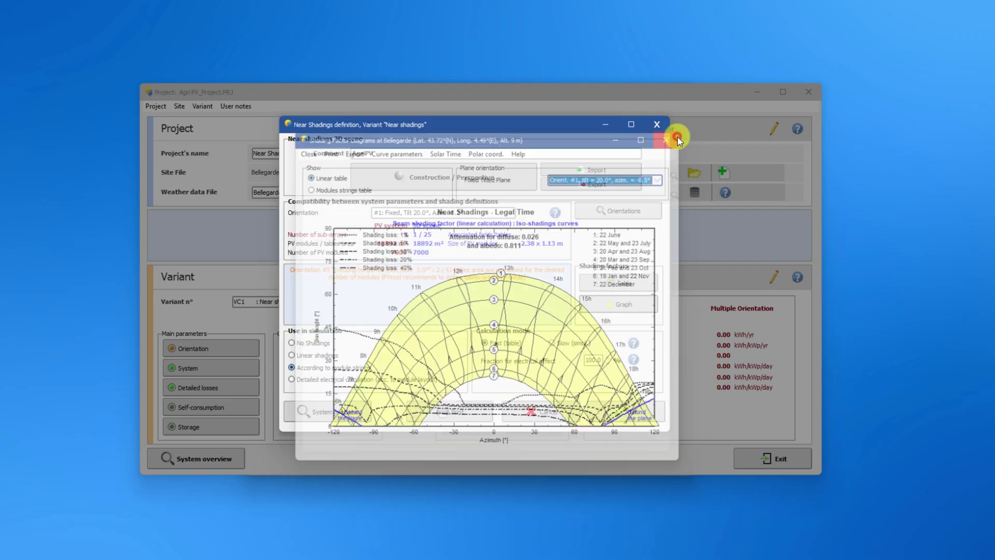
# Step: Switch near-shadings simulation to Detailed electrical calculation (according to module layout)
pyautogui.click(292, 379)
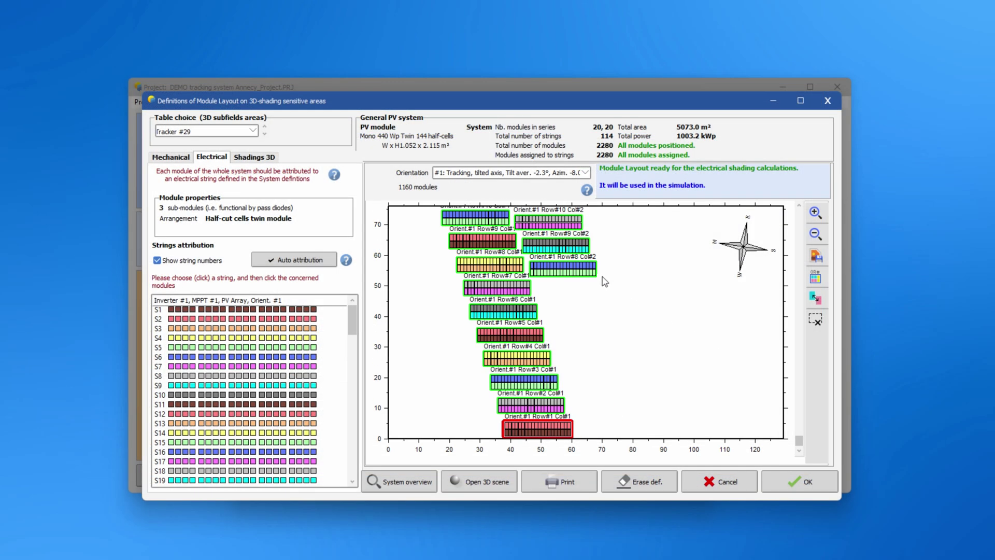
pyautogui.scroll(-5, 347, 399)
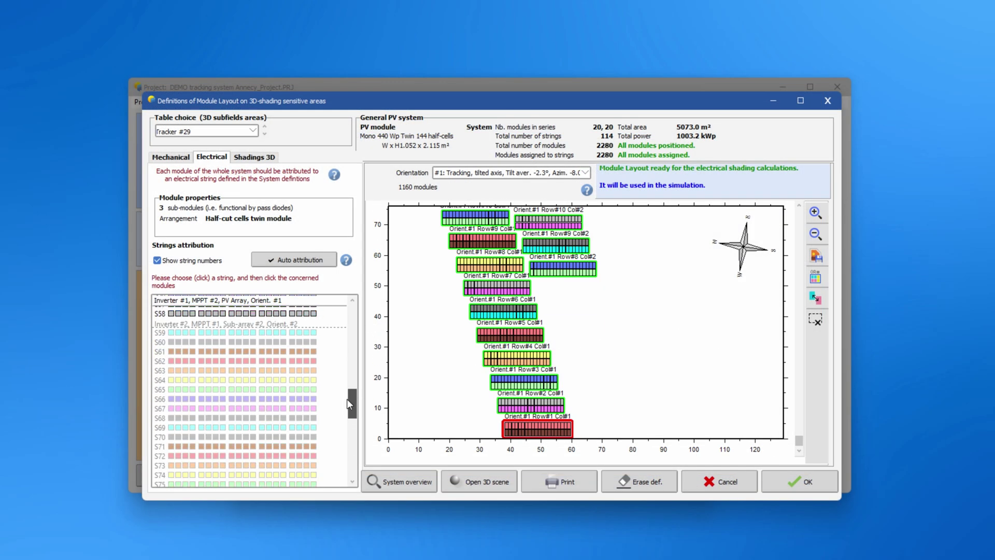
pyautogui.scroll(5, 340, 337)
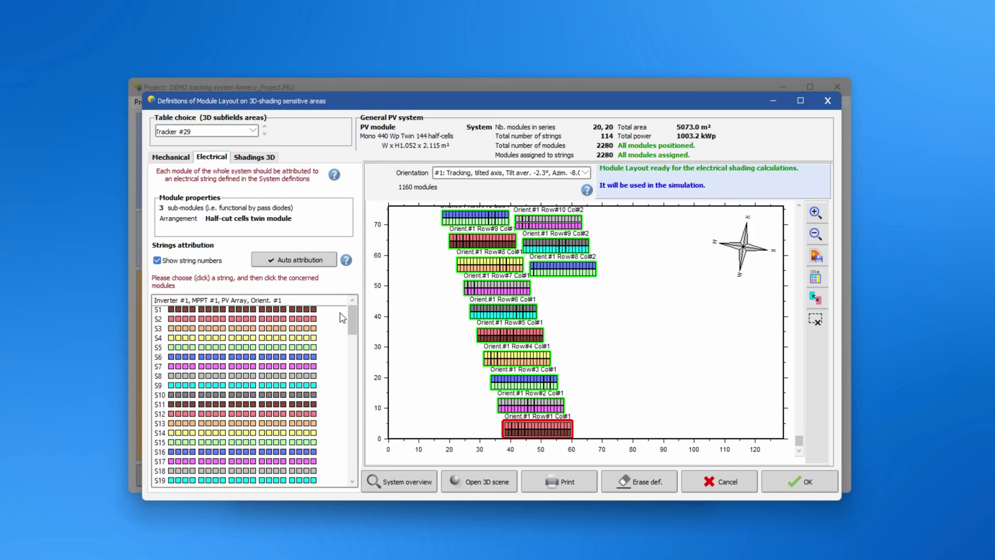